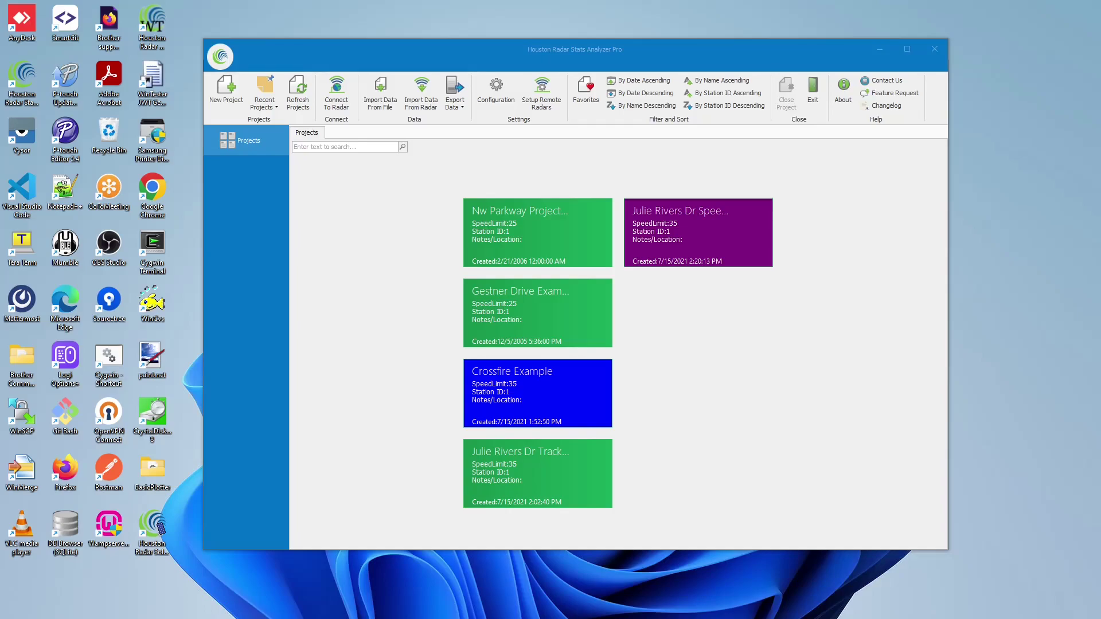
Open the Setup Remote Radar Connections window and show its Batch Operation menu.
click(585, 46)
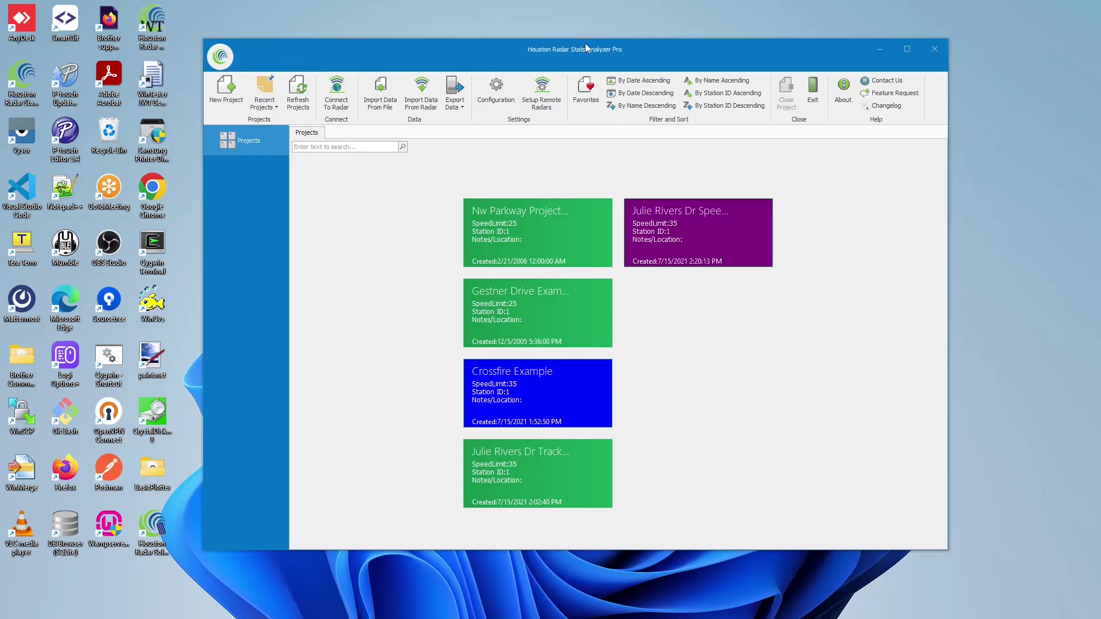
click(542, 109)
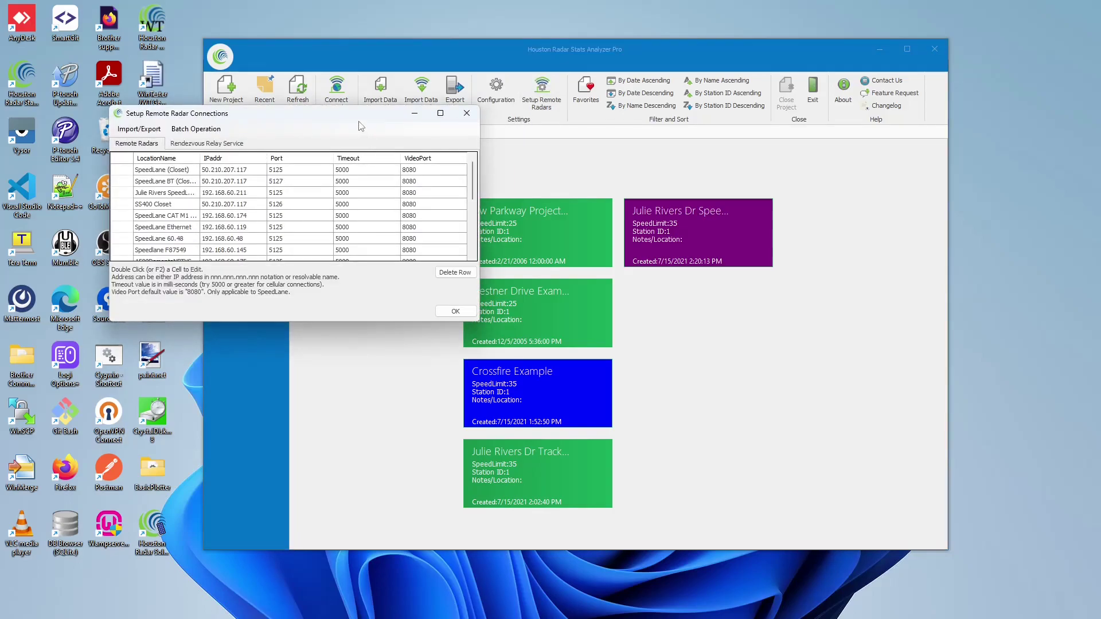
drag(543, 138, 681, 163)
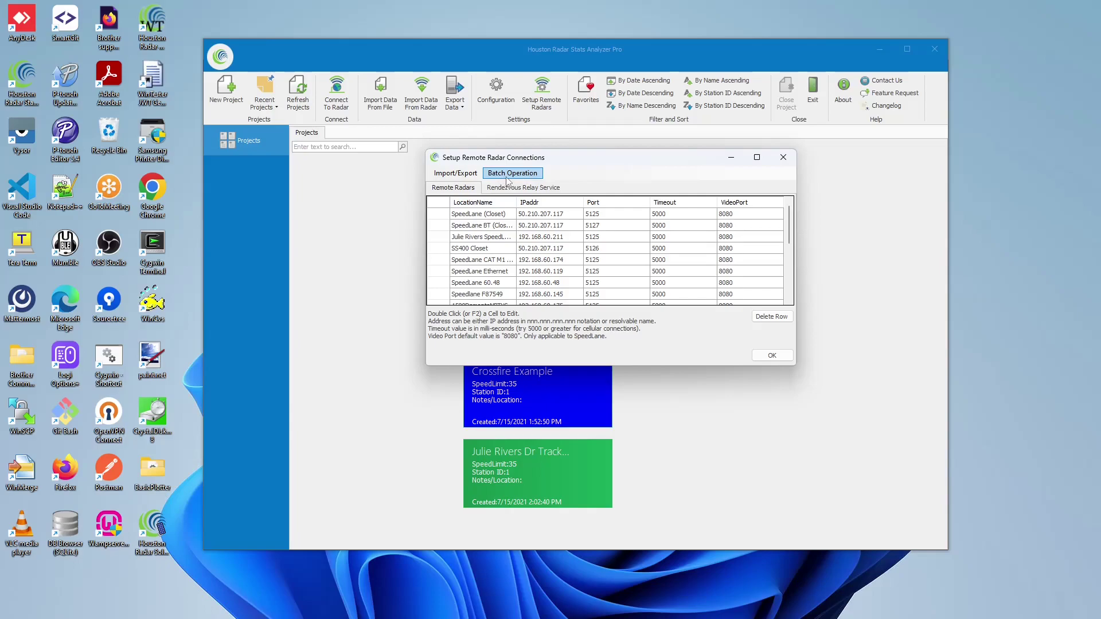
click(507, 177)
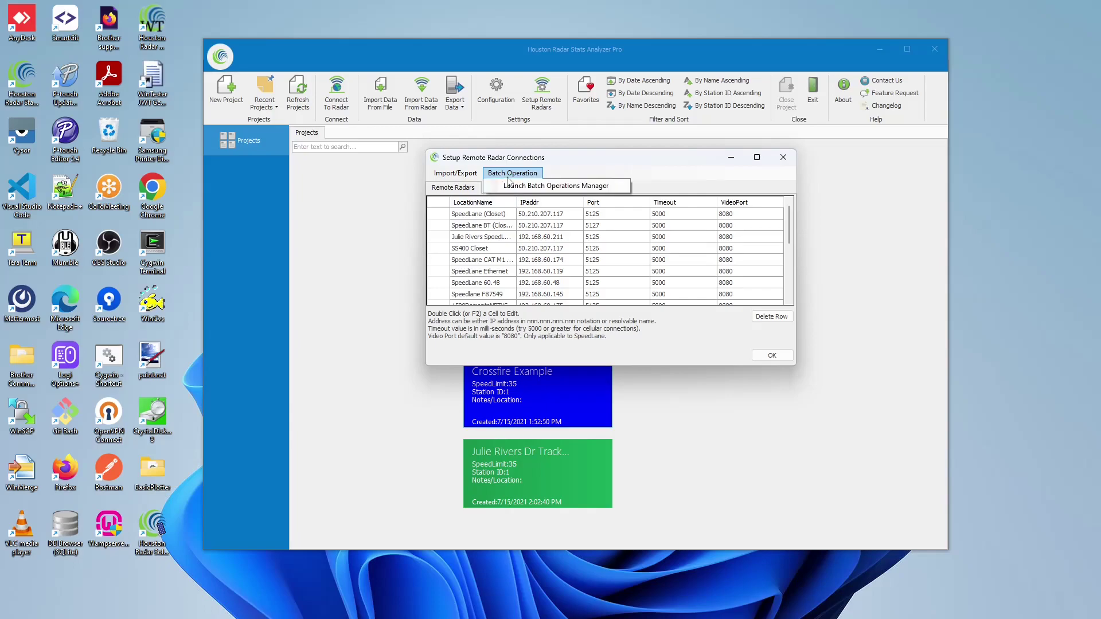
Launch the Batch Operations Manager and position its window.
click(521, 192)
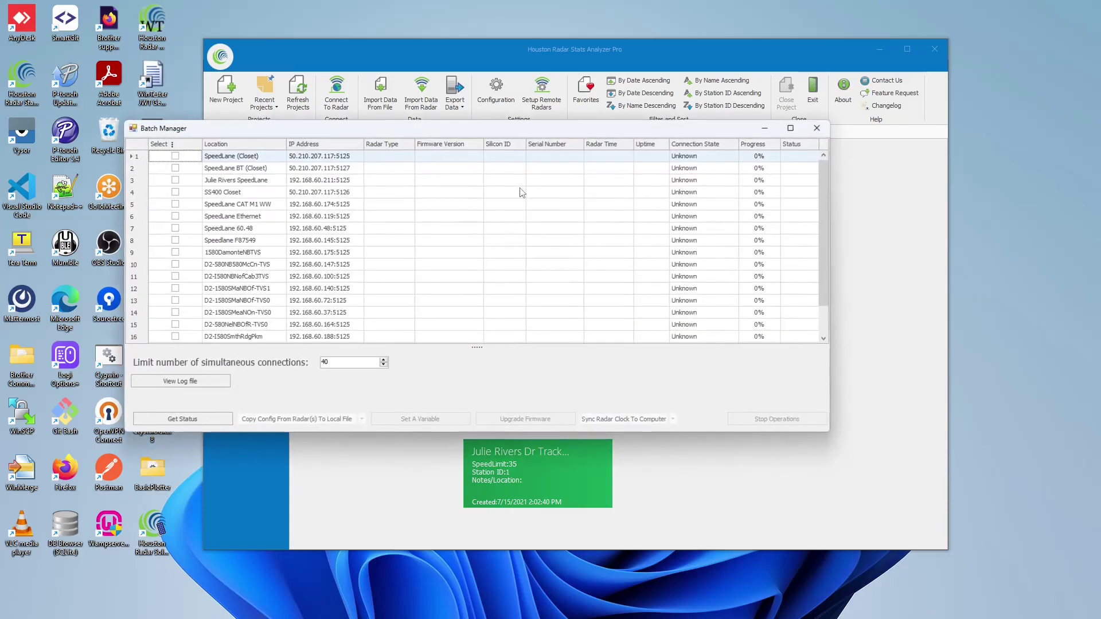
drag(551, 133, 662, 146)
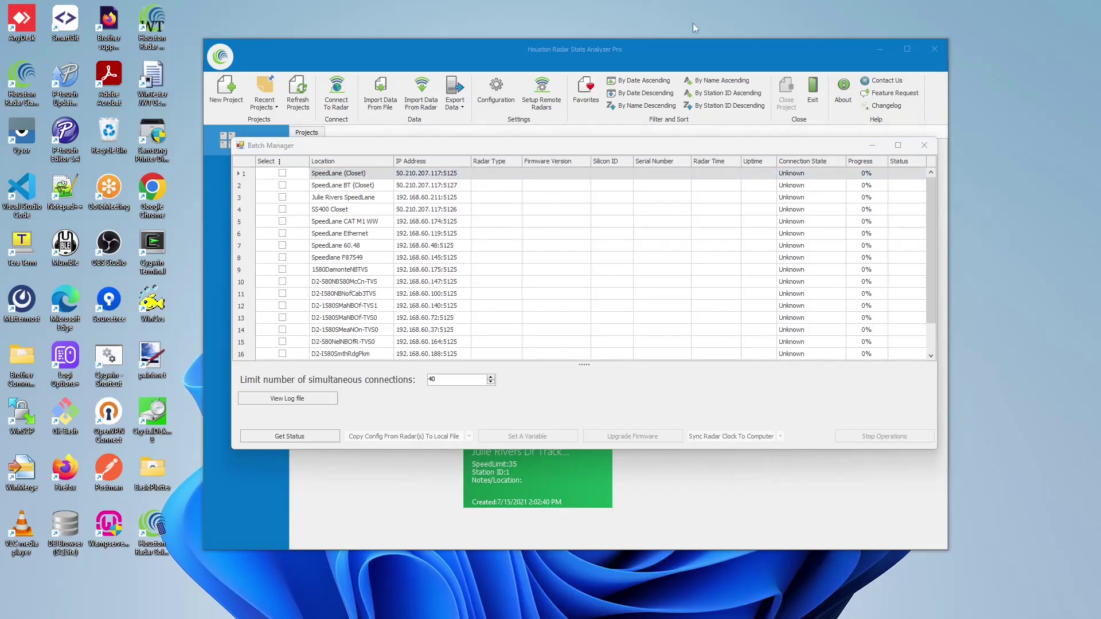
click(616, 148)
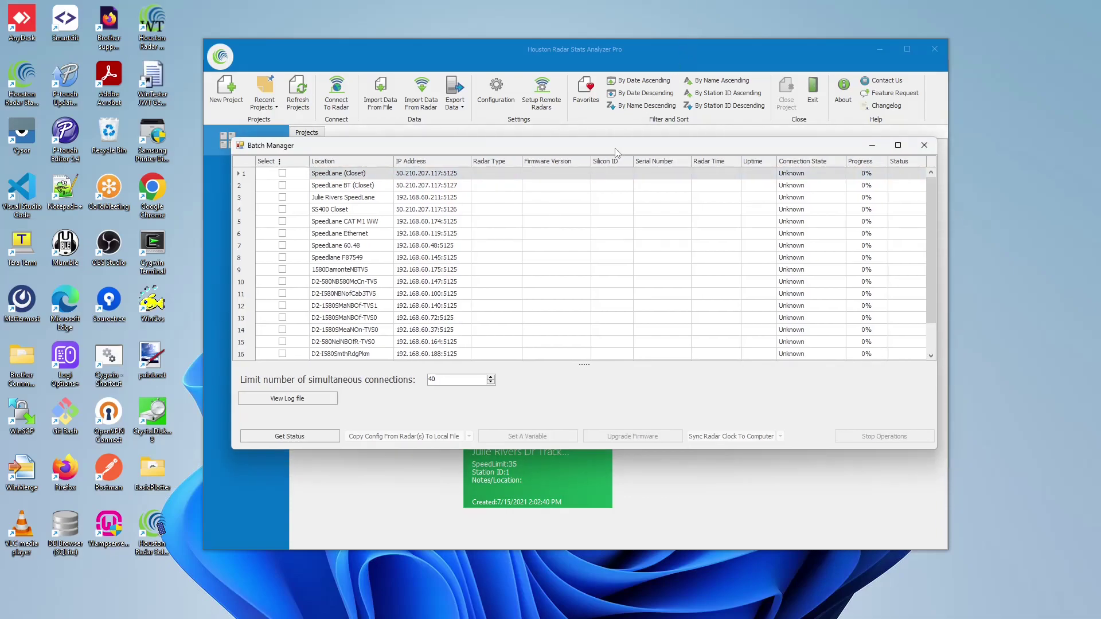
Tick every remote radar in the list using the Select column's All option.
click(283, 195)
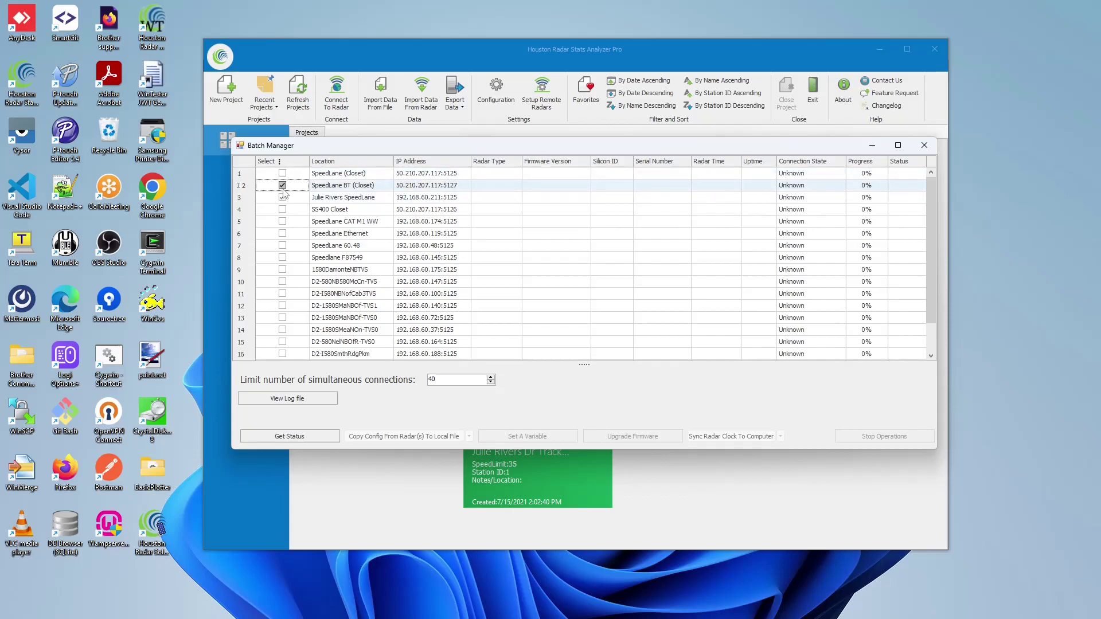
click(282, 198)
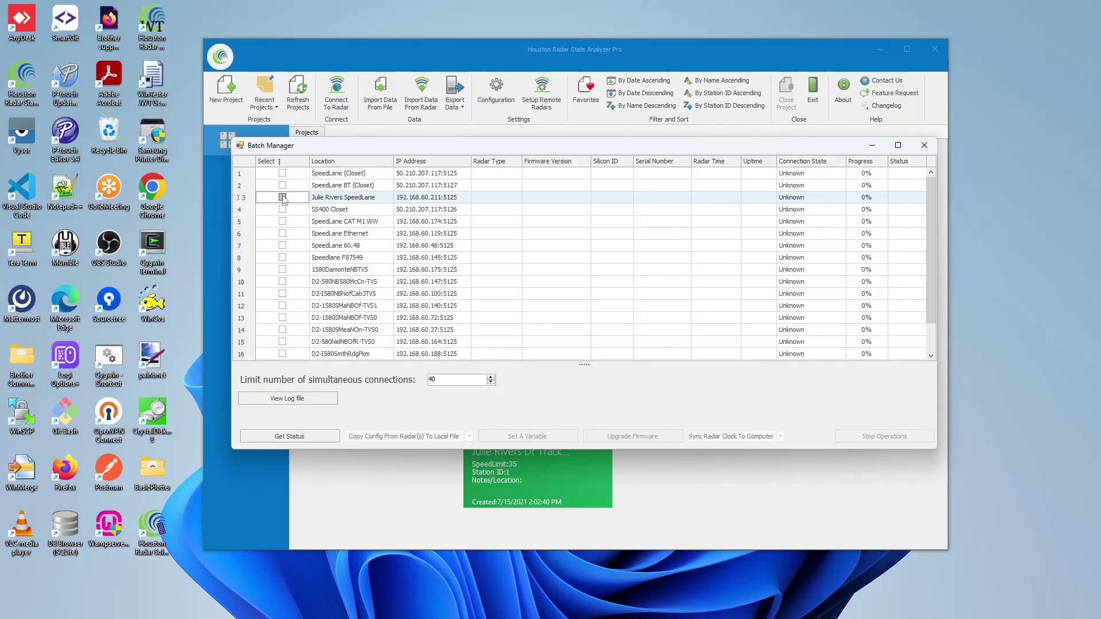
click(283, 198)
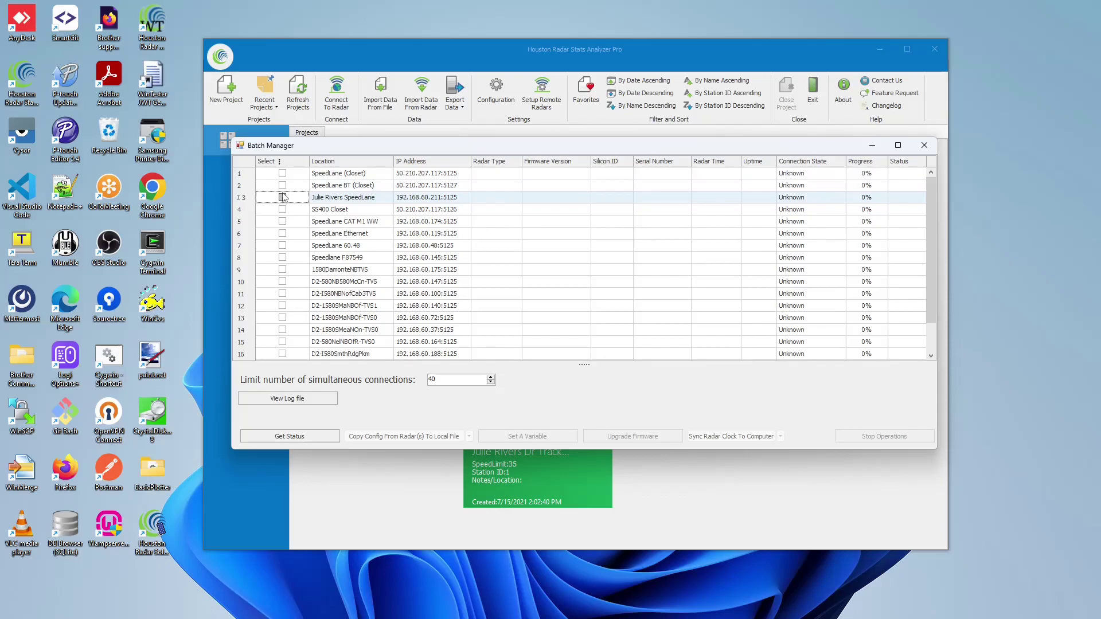
click(279, 163)
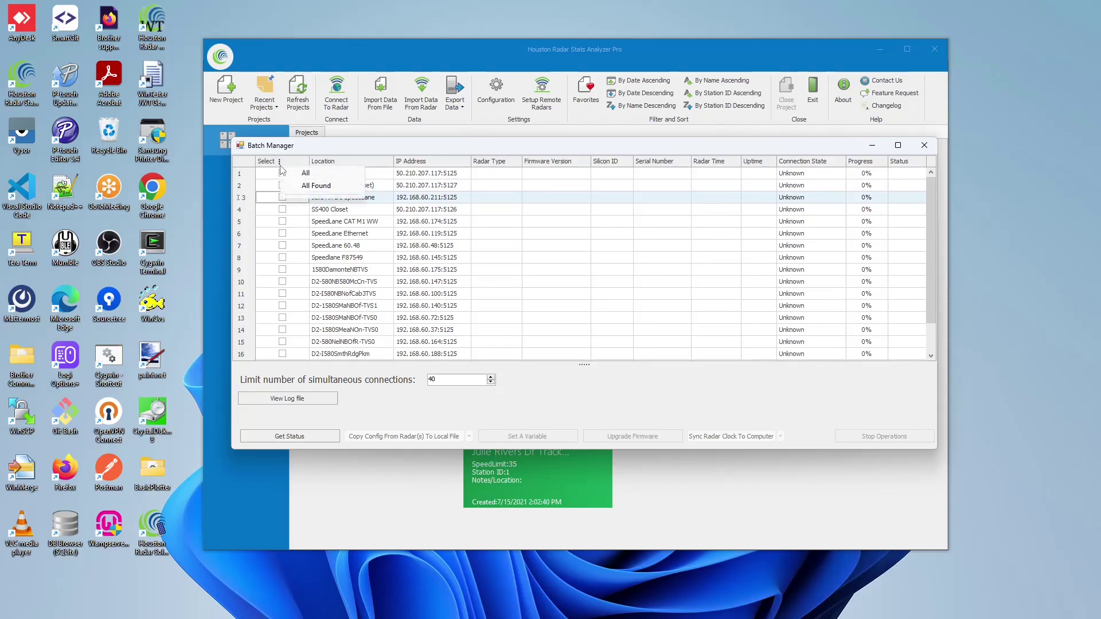
click(322, 179)
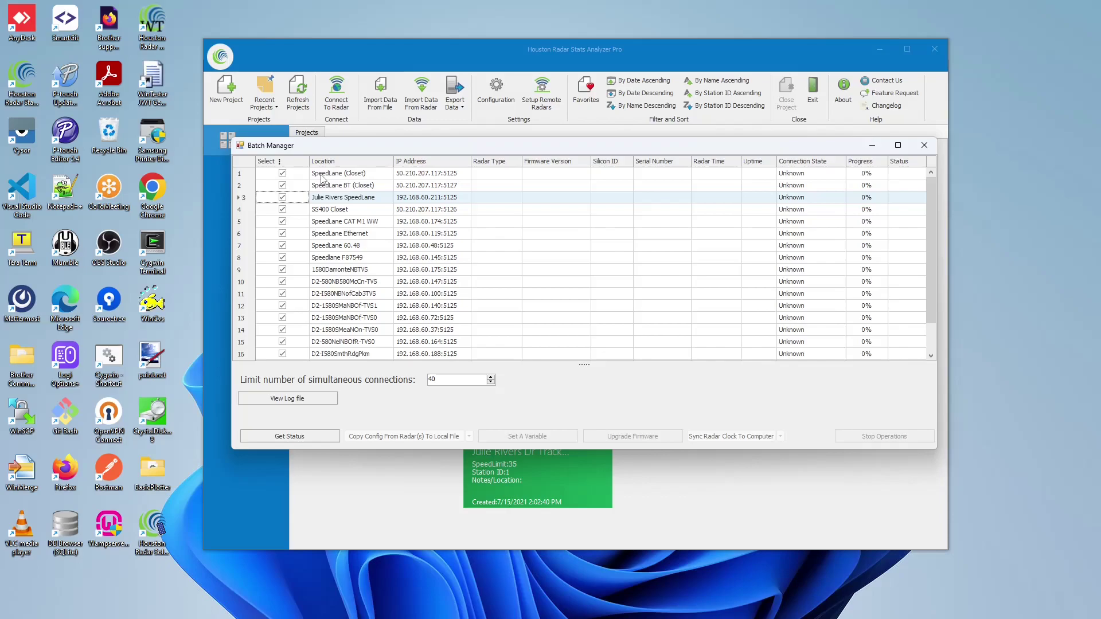
Get Status on all selected radars, revealing three found and the rest Not Found.
click(318, 436)
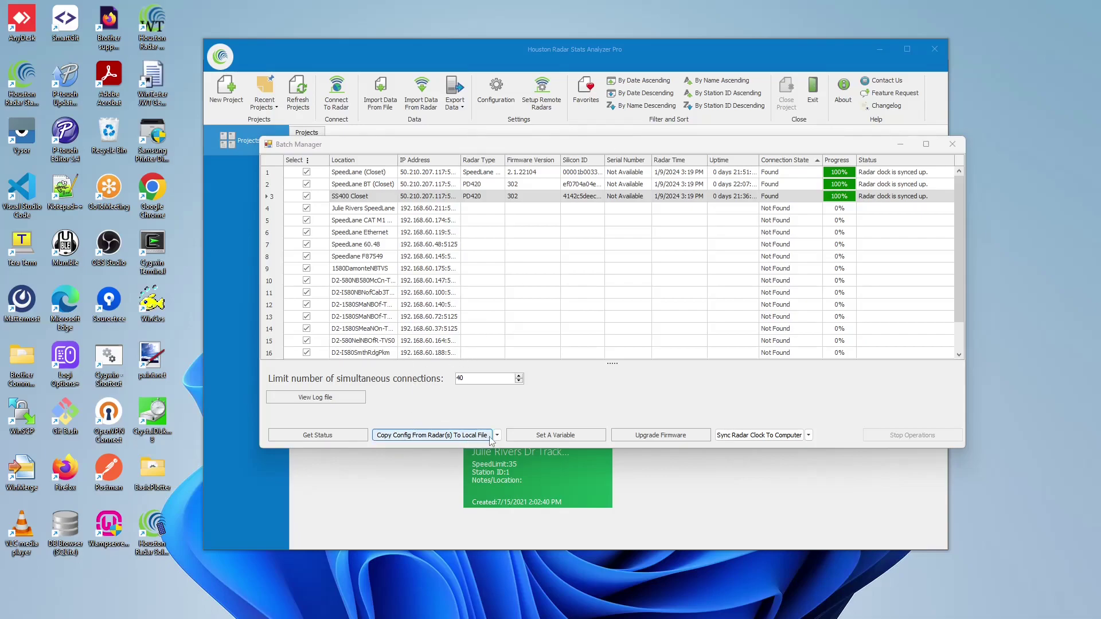
Look through the config copy/restore and clock sync options without choosing any.
click(433, 436)
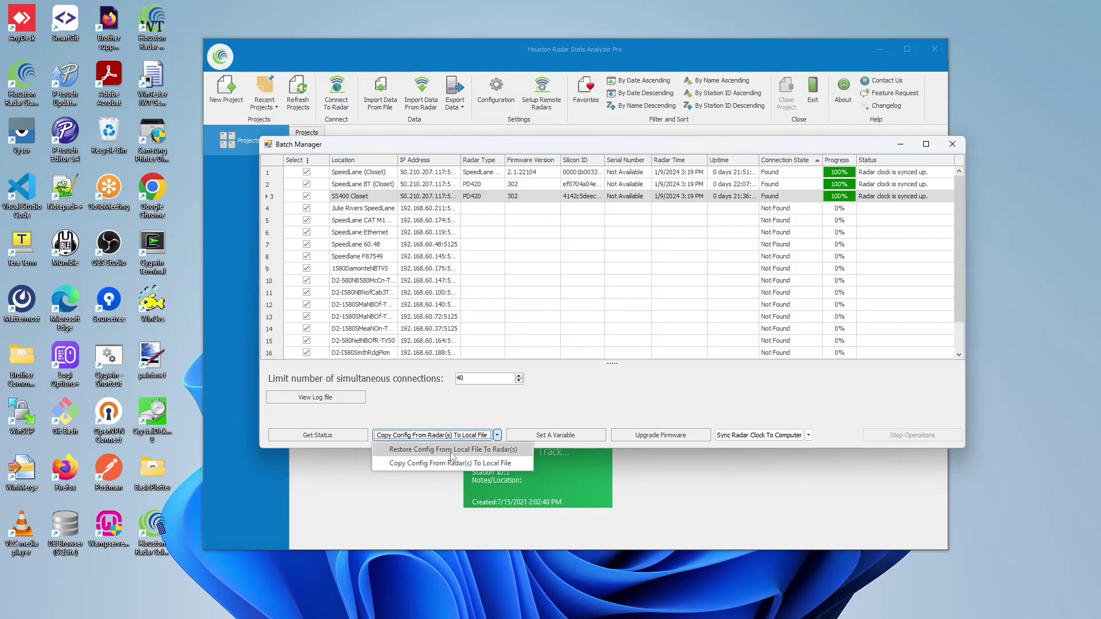
click(502, 409)
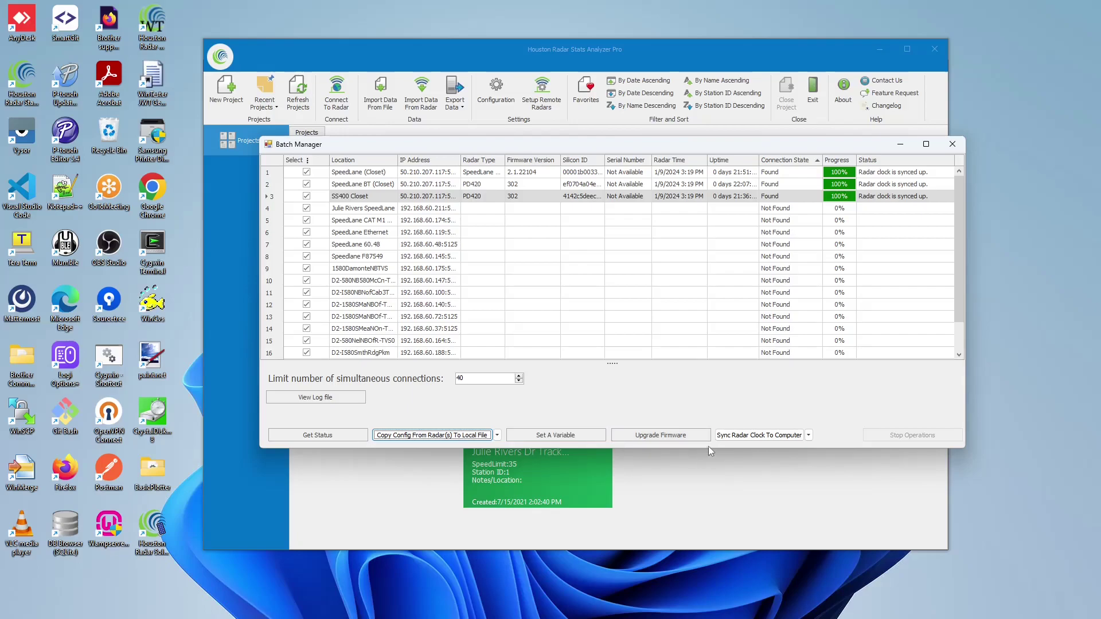
click(808, 435)
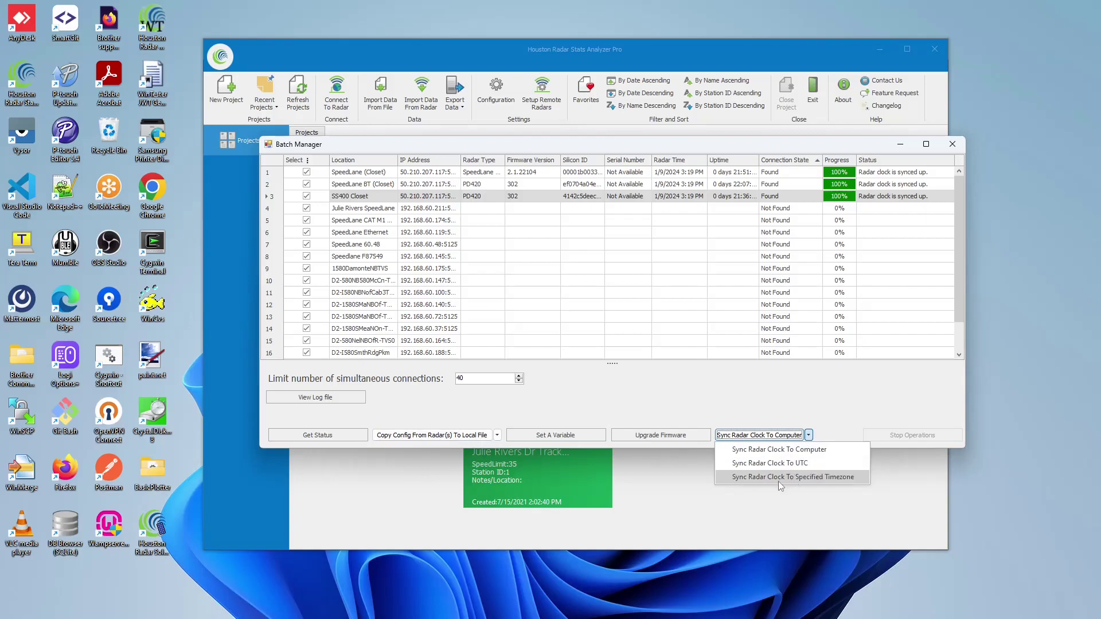
click(792, 405)
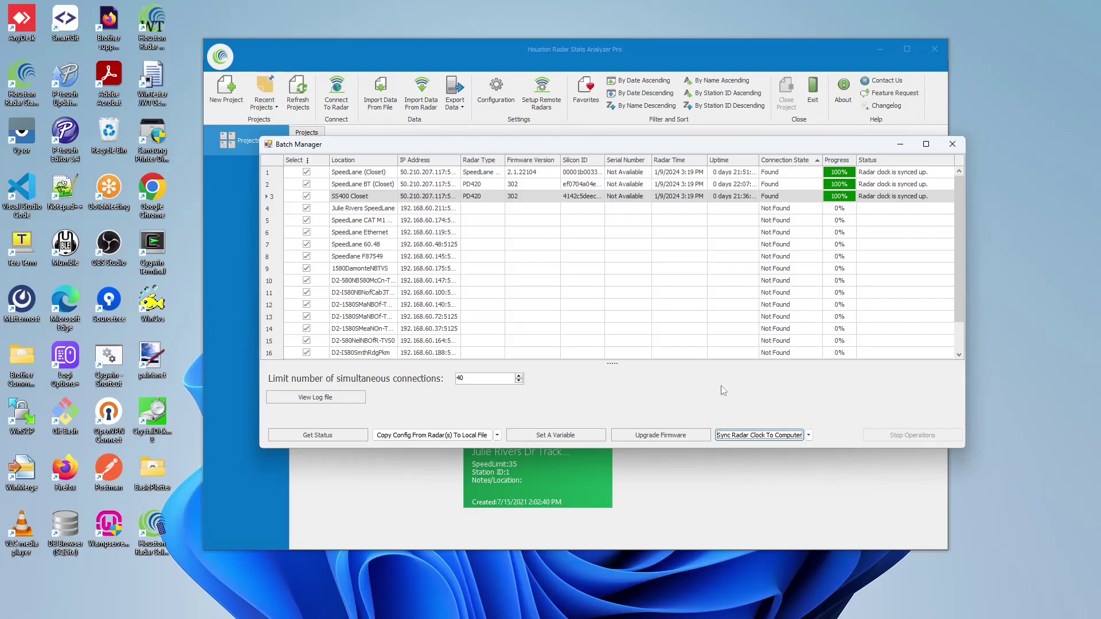
Clear all selections, then tick SpeedLane (Closet), SpeedLane BT (Closet) and SS400 Closet.
click(308, 161)
click(320, 172)
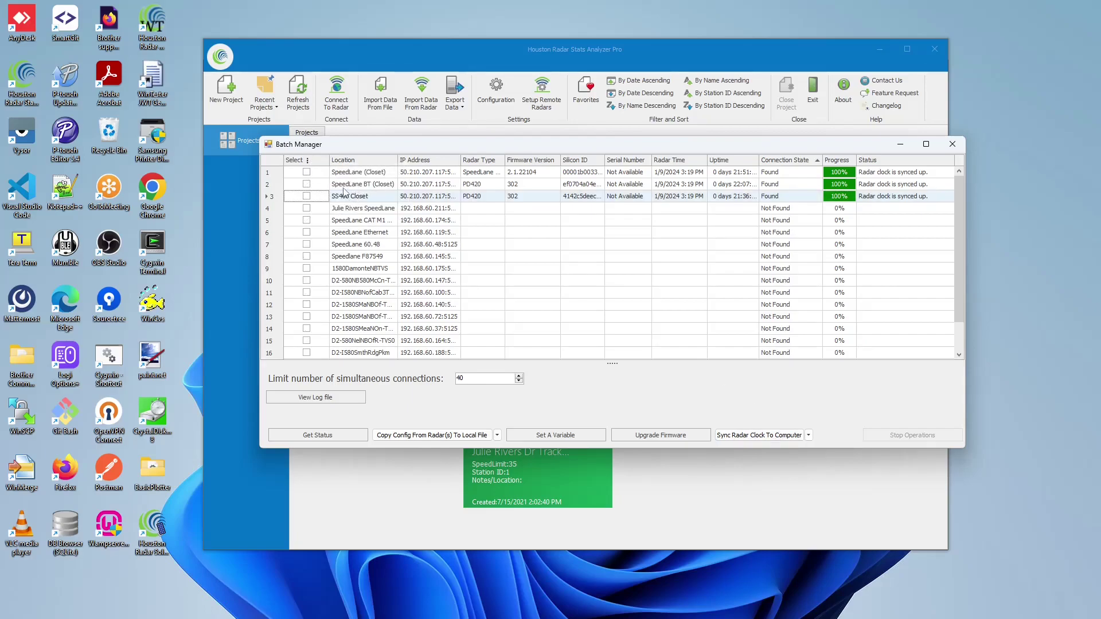
click(307, 172)
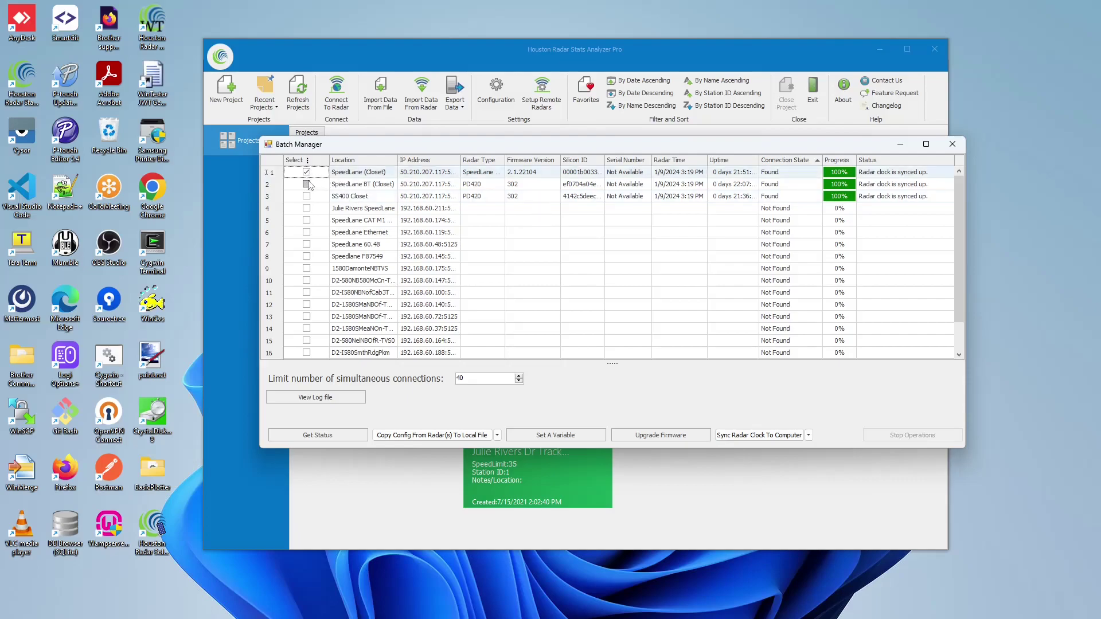
click(307, 184)
click(308, 196)
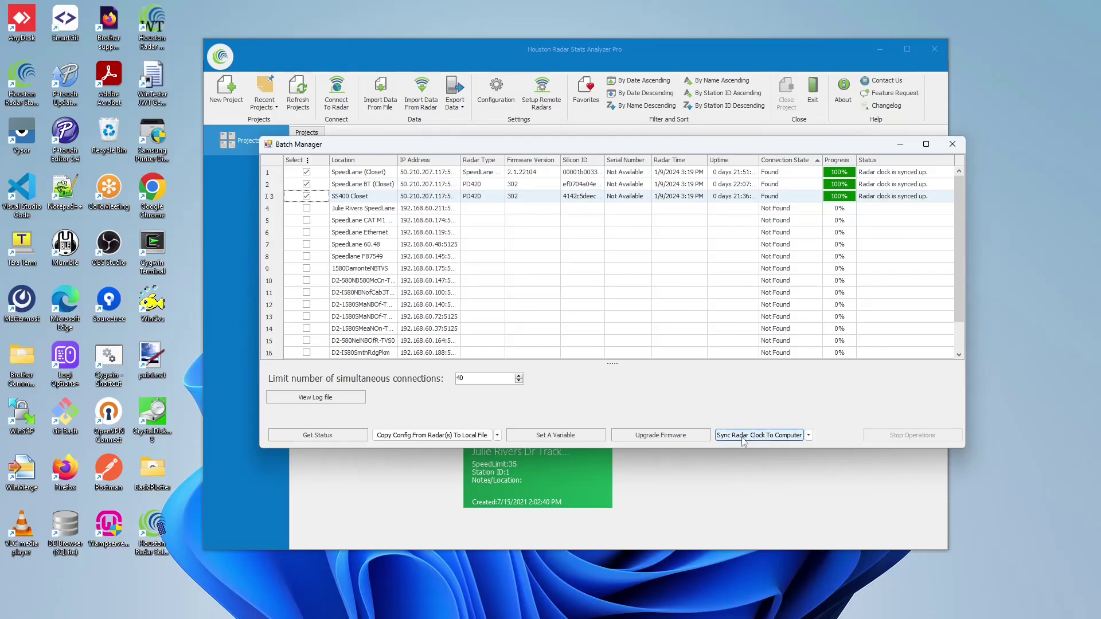
Sync the three radars' clocks to the computer, then to UTC, then back to computer time.
click(742, 437)
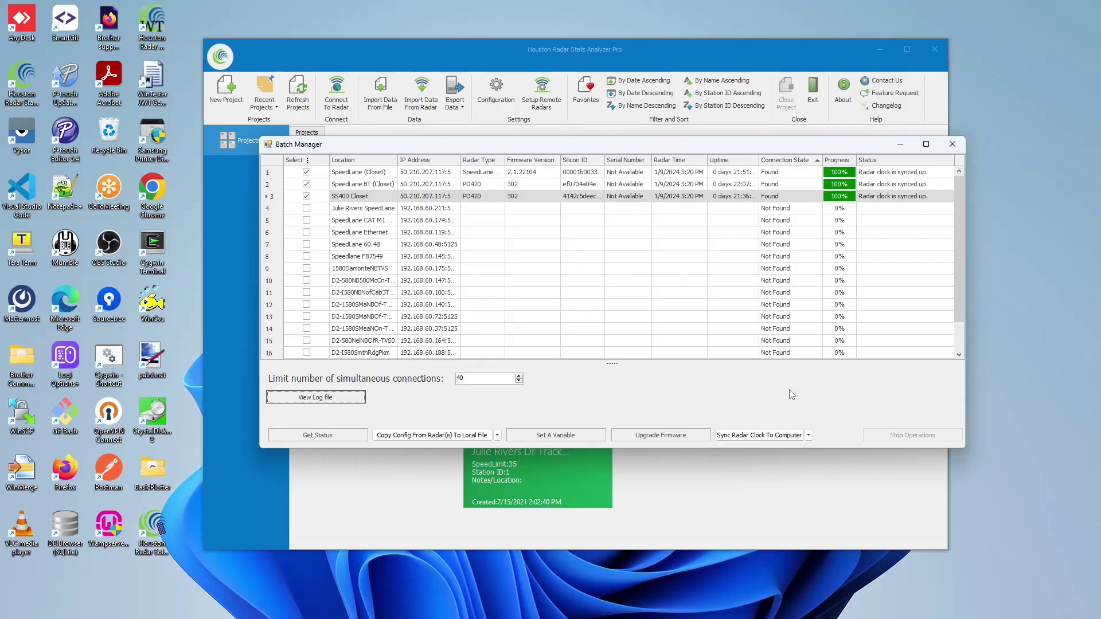
click(808, 435)
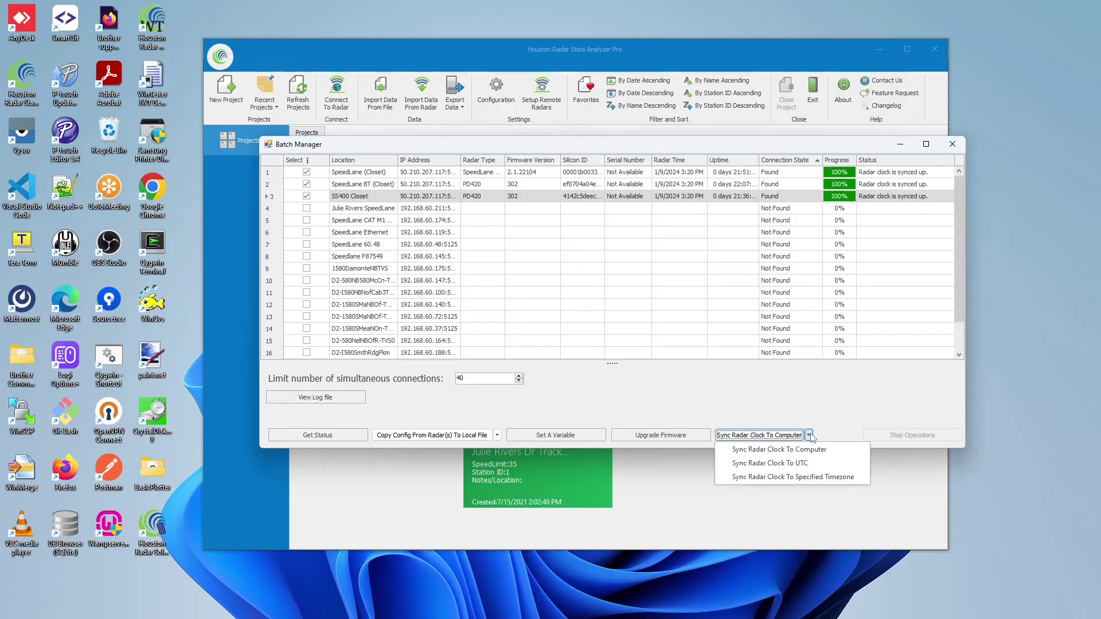
click(798, 468)
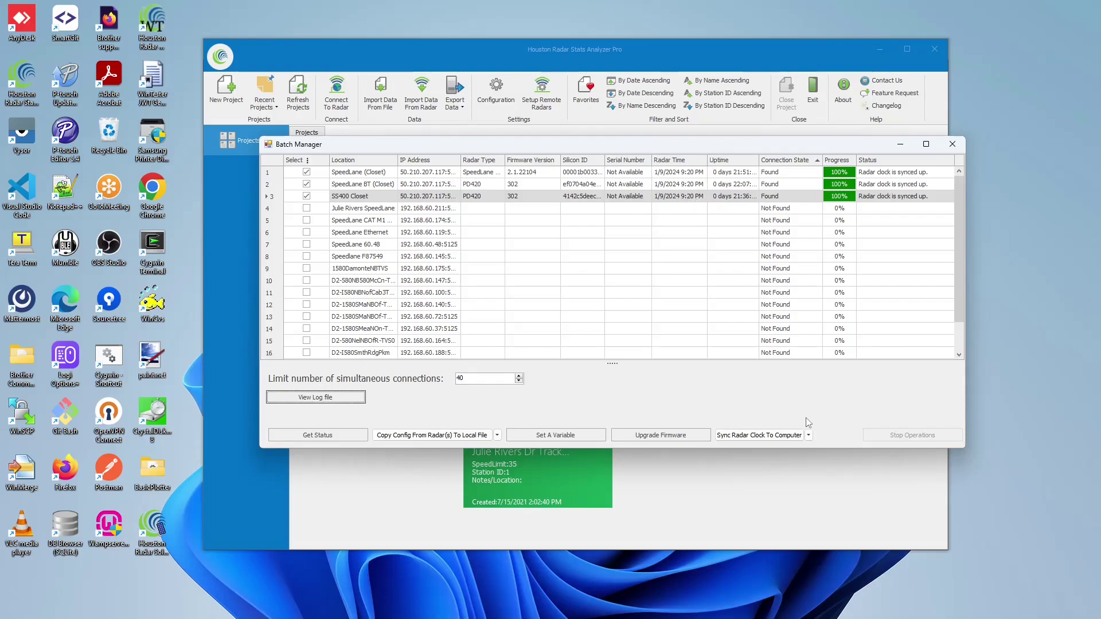
click(784, 436)
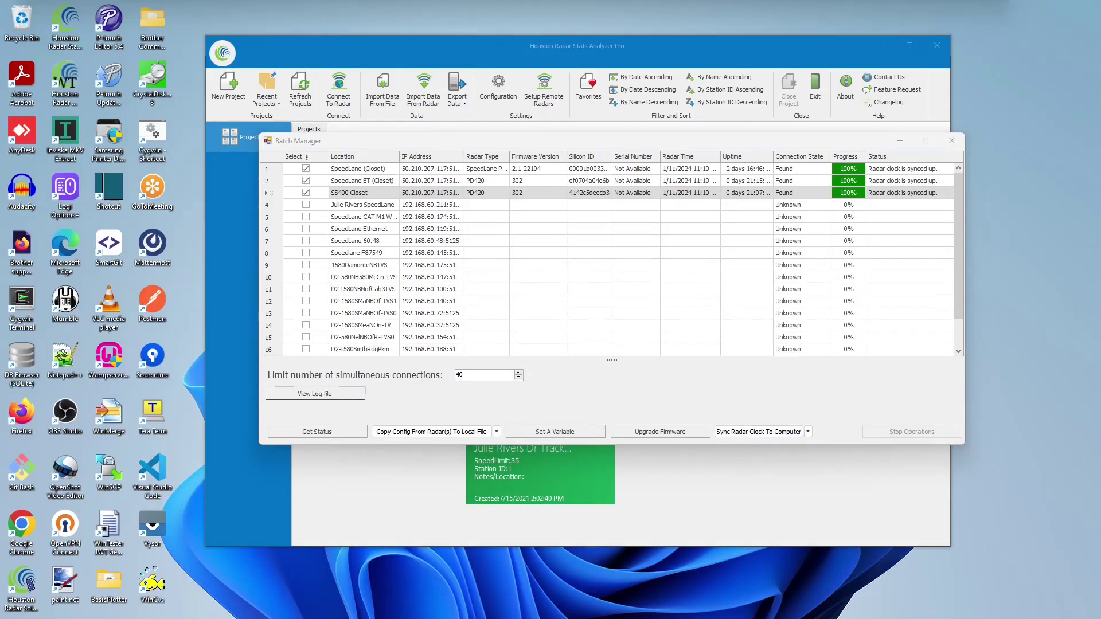
Sync the three selected radars' clocks to the Eastern Time (US & Canada) timezone.
click(808, 433)
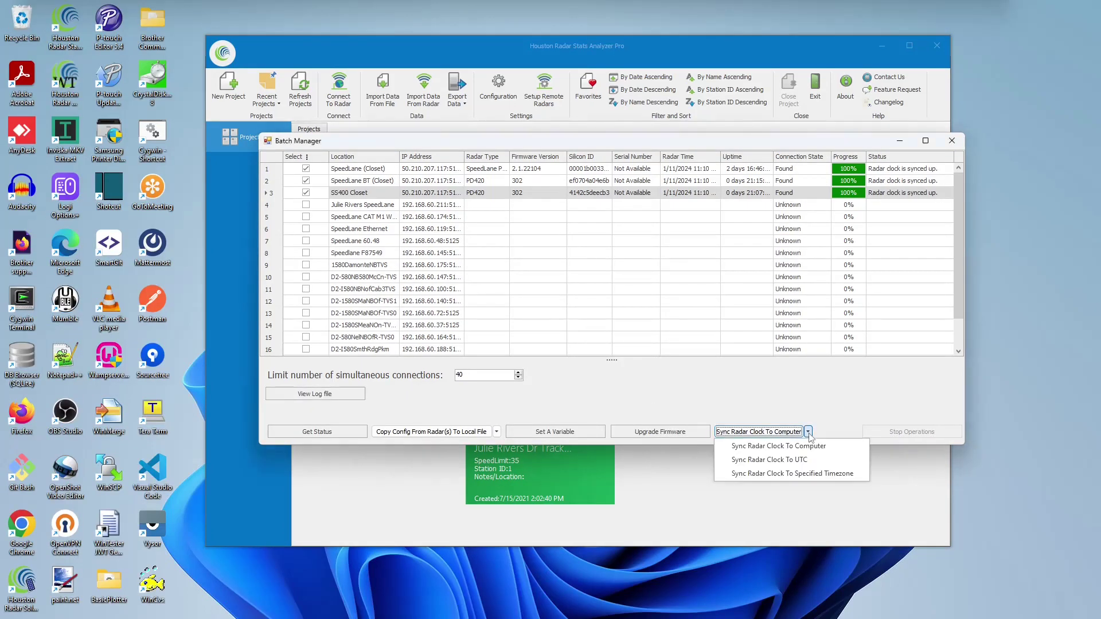
click(819, 474)
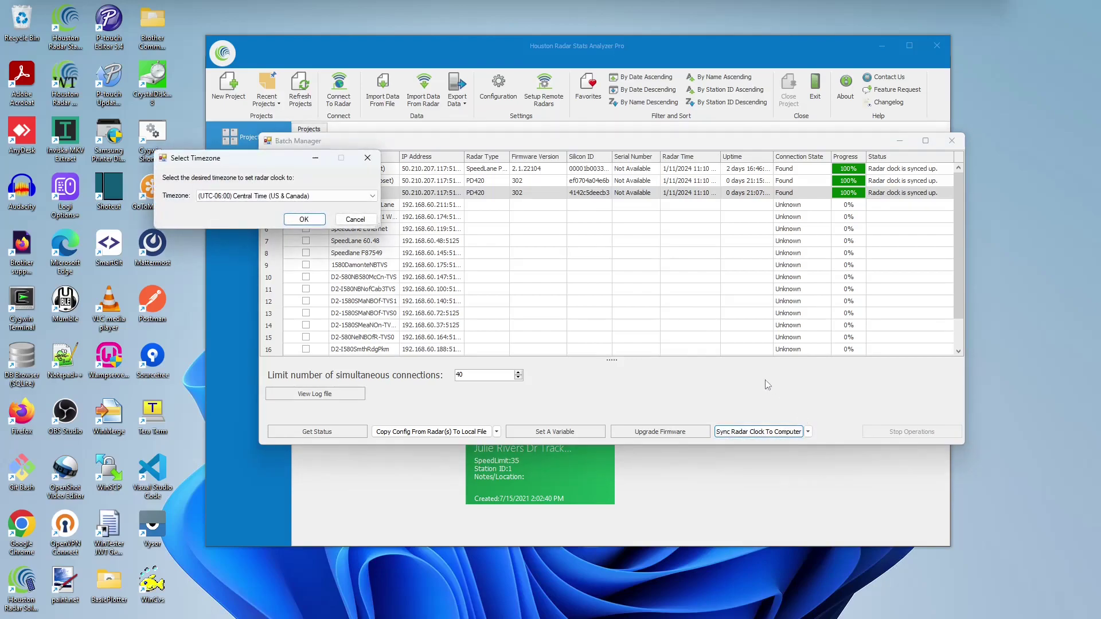
drag(269, 164, 611, 222)
click(626, 250)
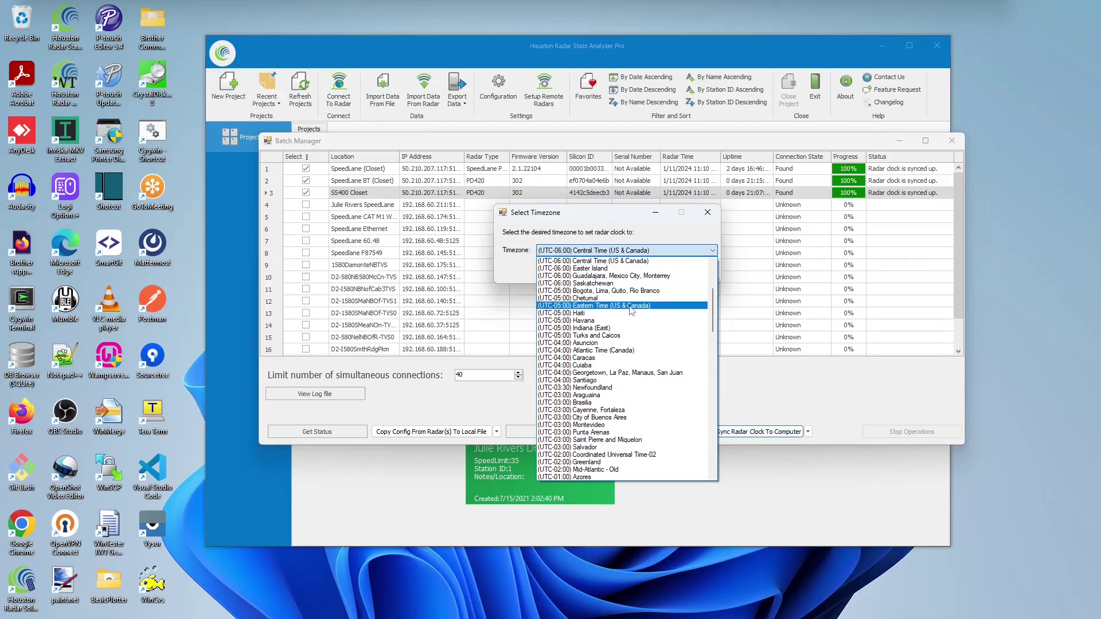
click(630, 306)
click(643, 274)
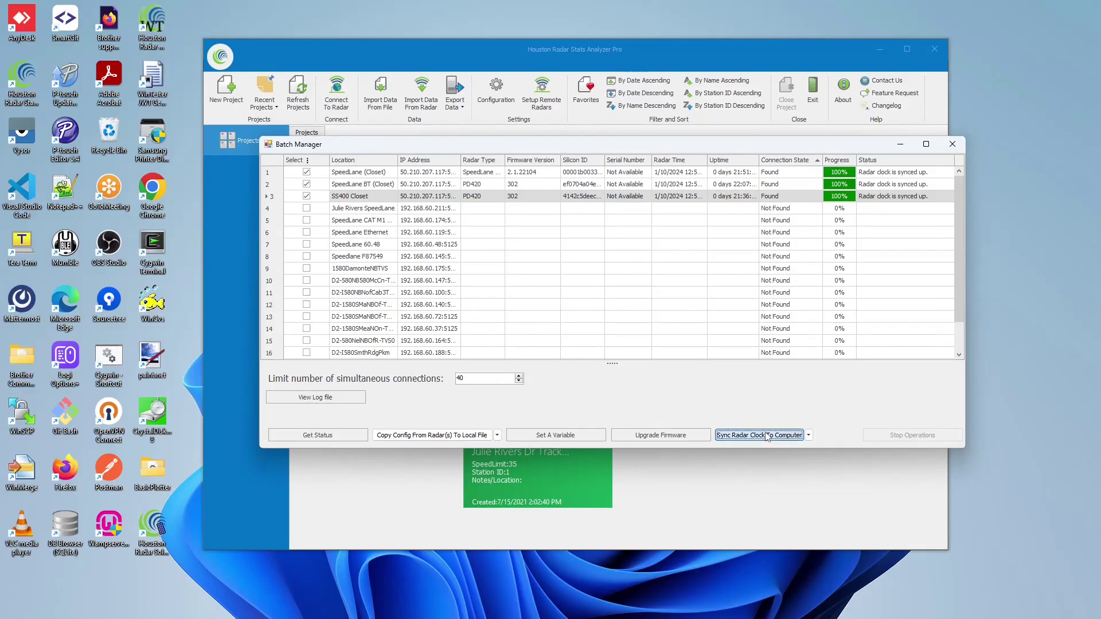
Start a clock sync, stop it, and untick SpeedLane (Closet).
click(760, 434)
click(898, 437)
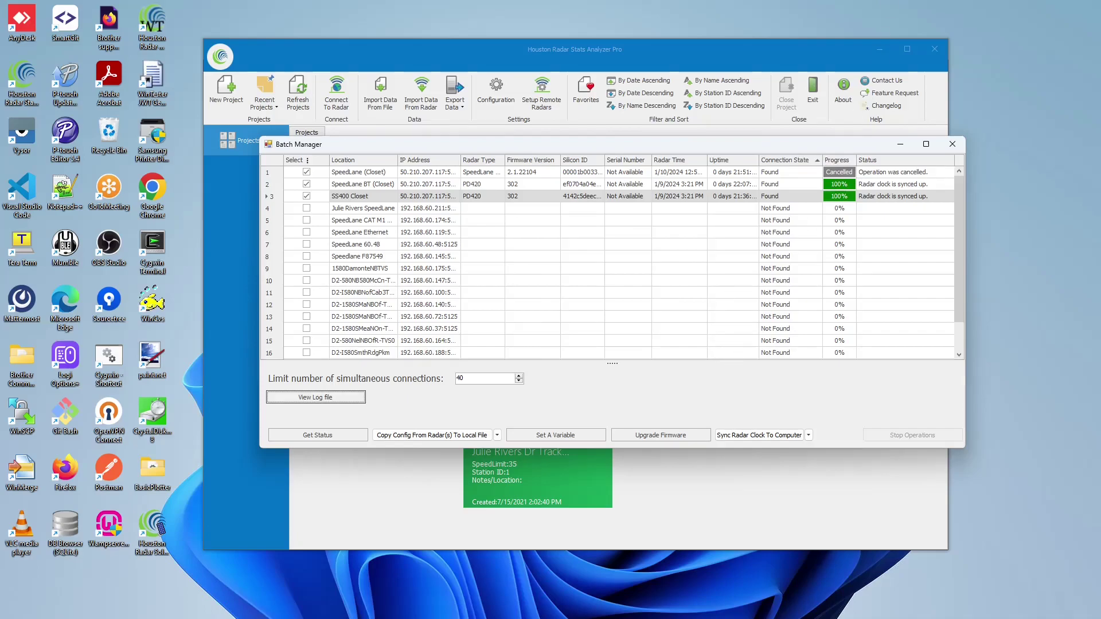
click(311, 173)
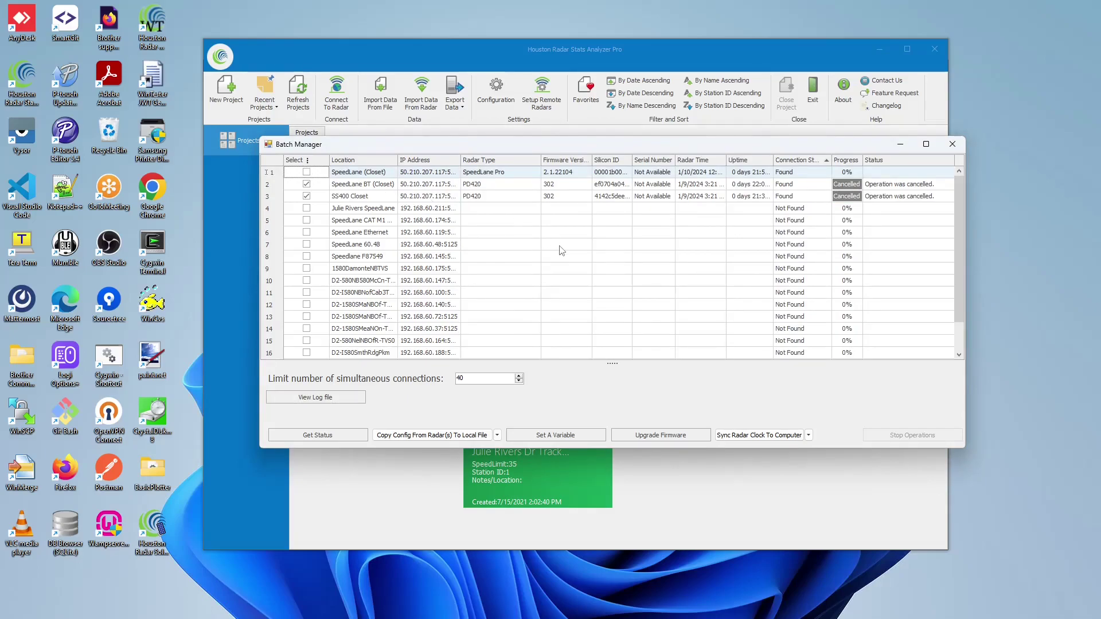
In Set A Variable for the two radars, choose variable ST and enter value 100.
click(588, 438)
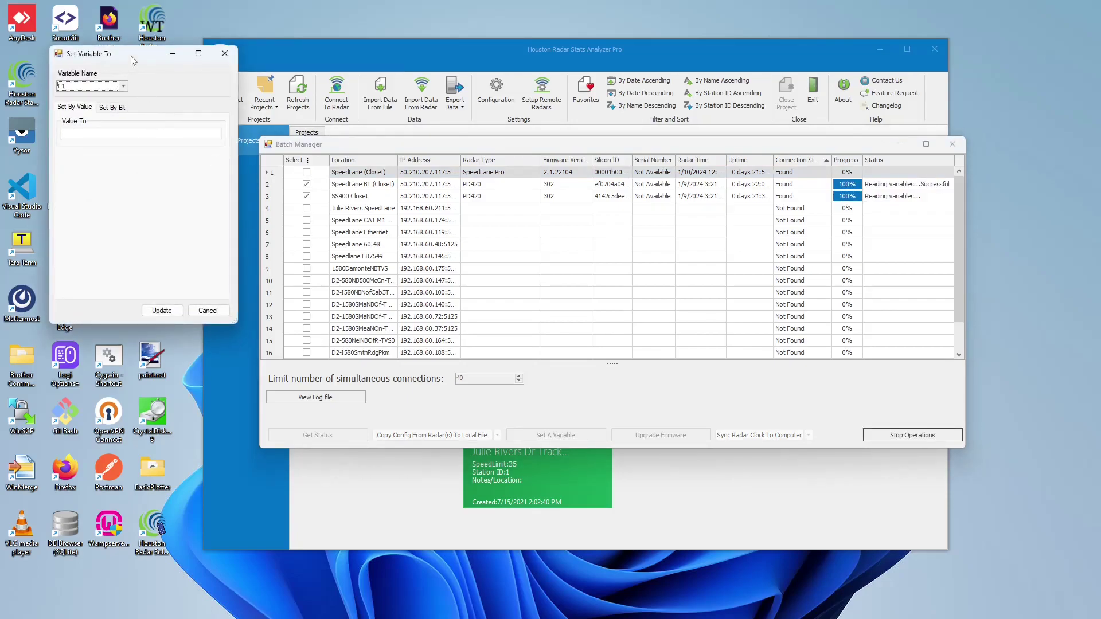
drag(133, 61, 640, 133)
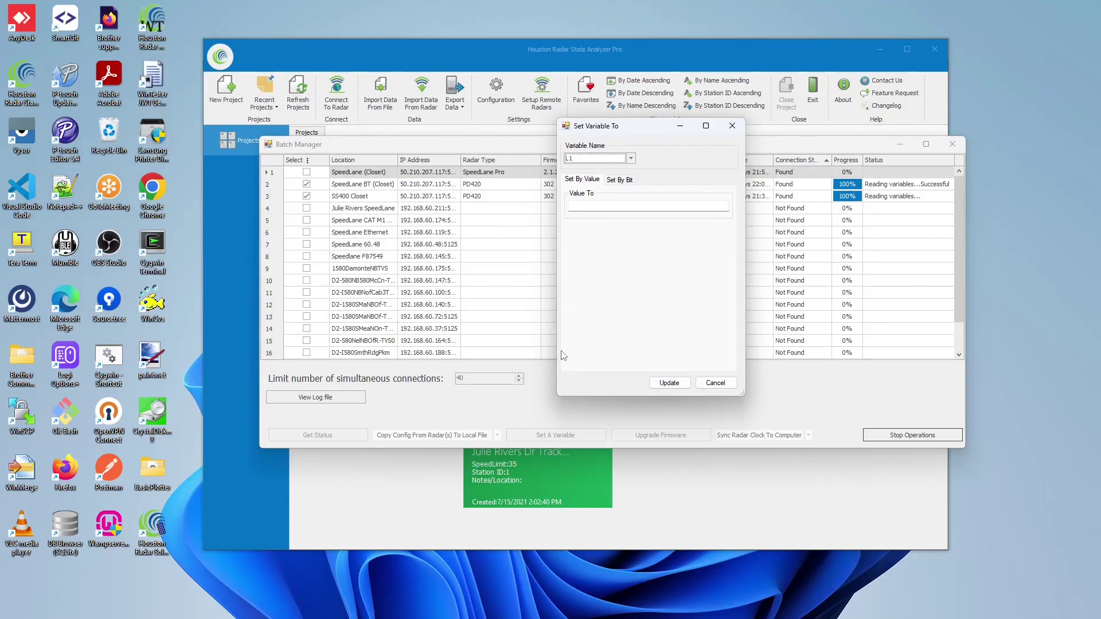
click(623, 161)
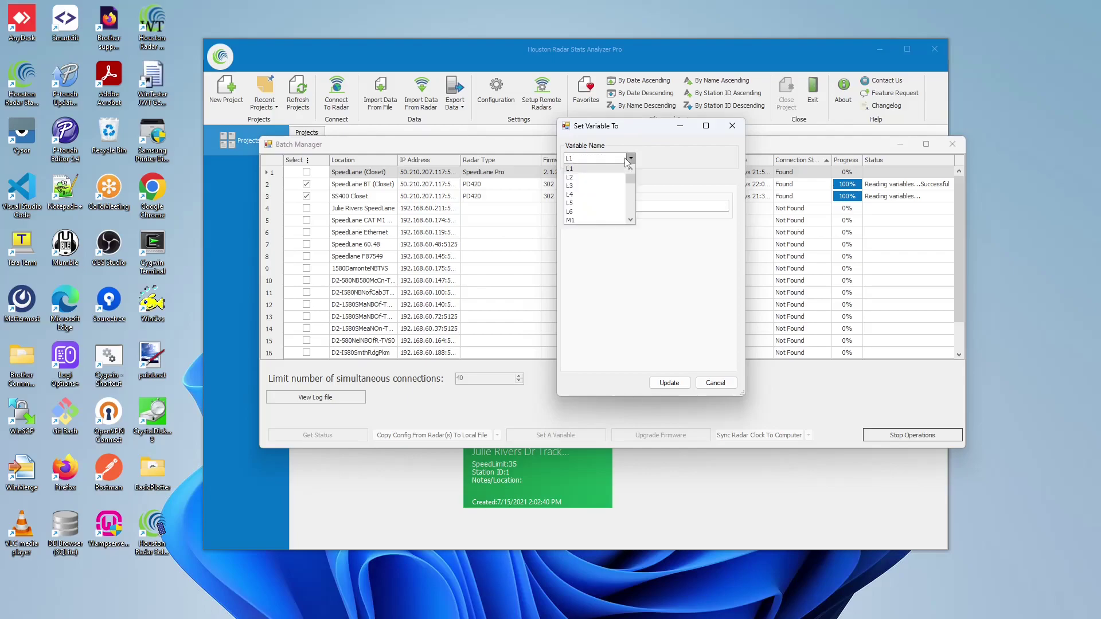
scroll(596, 198, down, 2)
scroll(598, 197, down, 3)
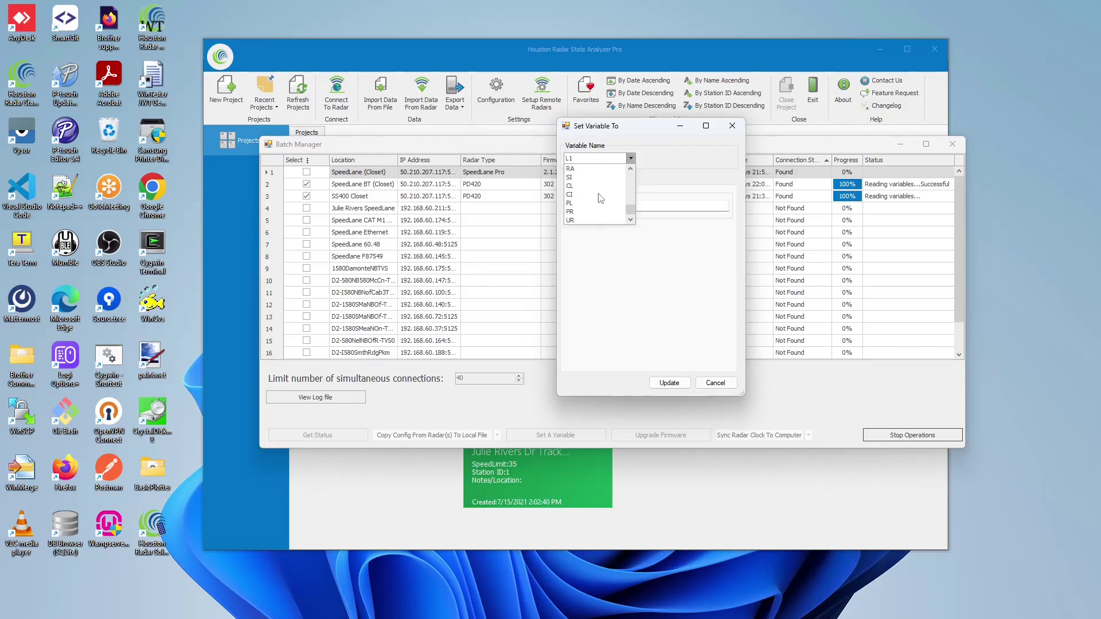
click(591, 194)
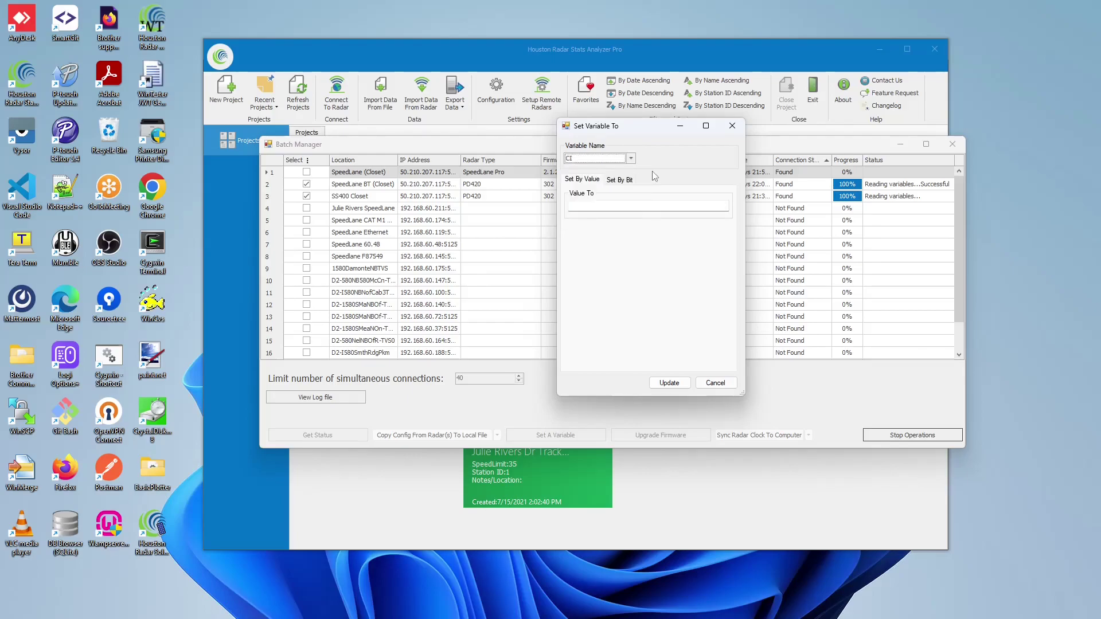
click(605, 160)
click(605, 160)
click(593, 205)
click(593, 204)
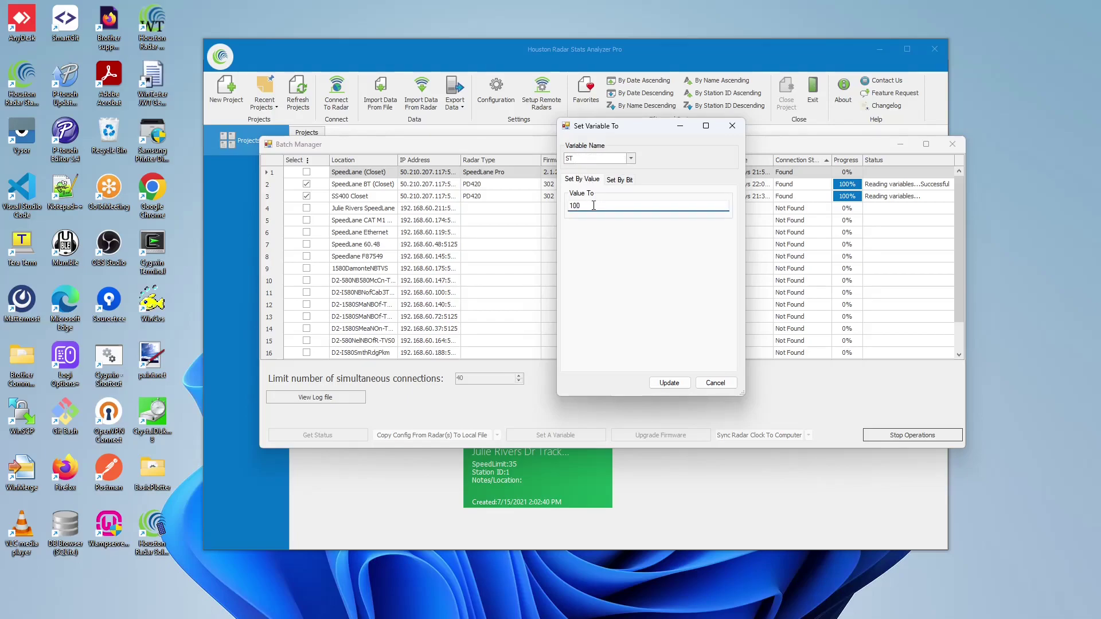
Try Set By Bit leaving Bit 0 unchanged, then apply ST = 100 by value.
click(619, 180)
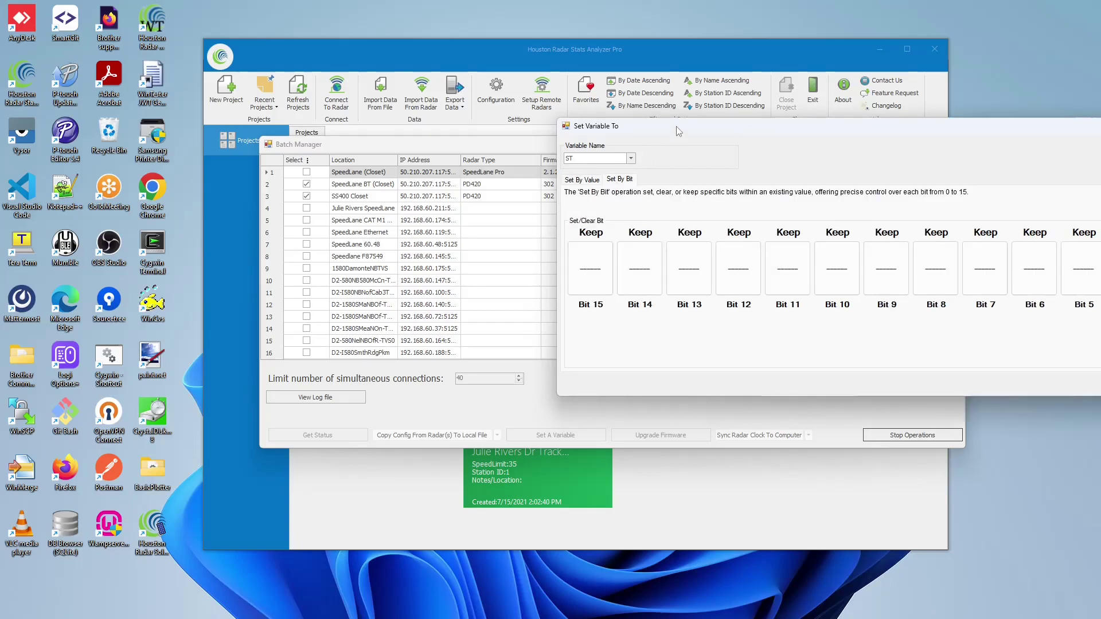
drag(676, 126, 346, 133)
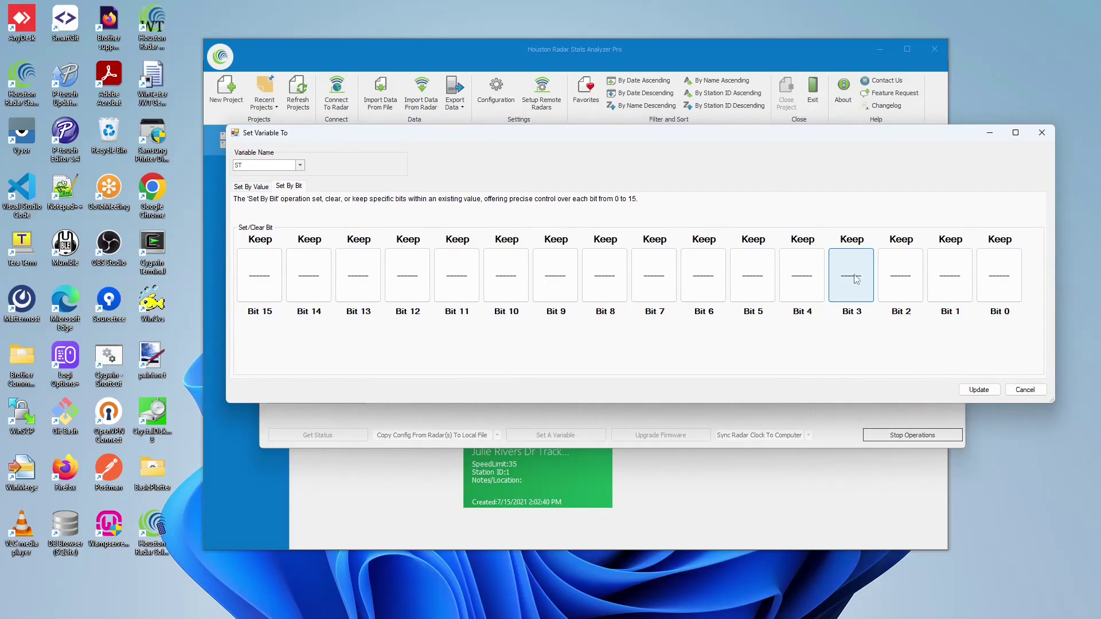
click(995, 286)
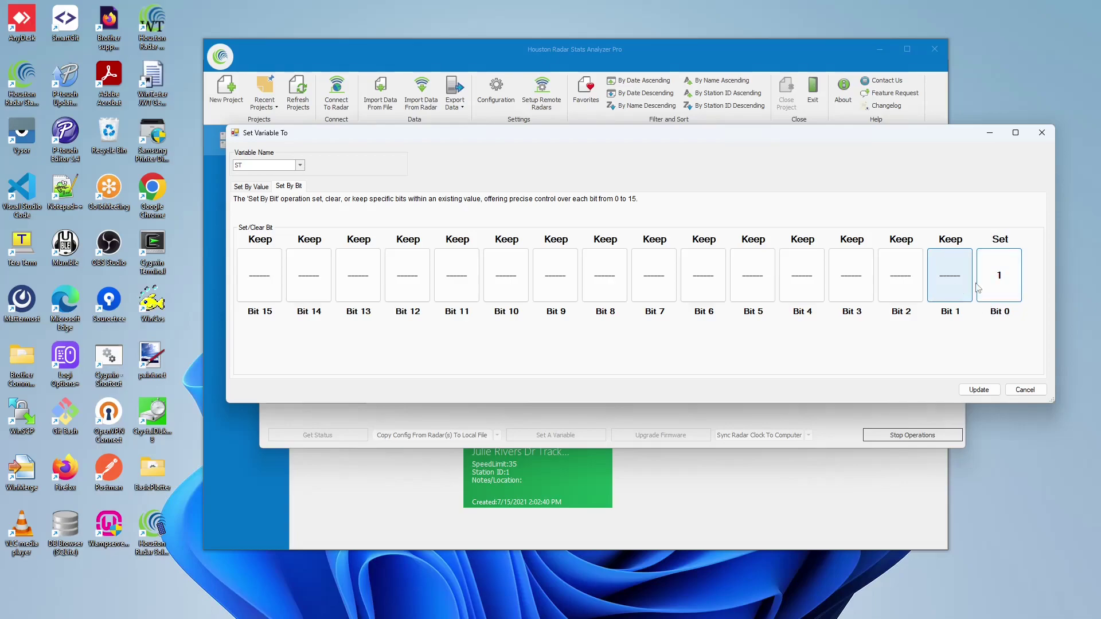
click(1010, 284)
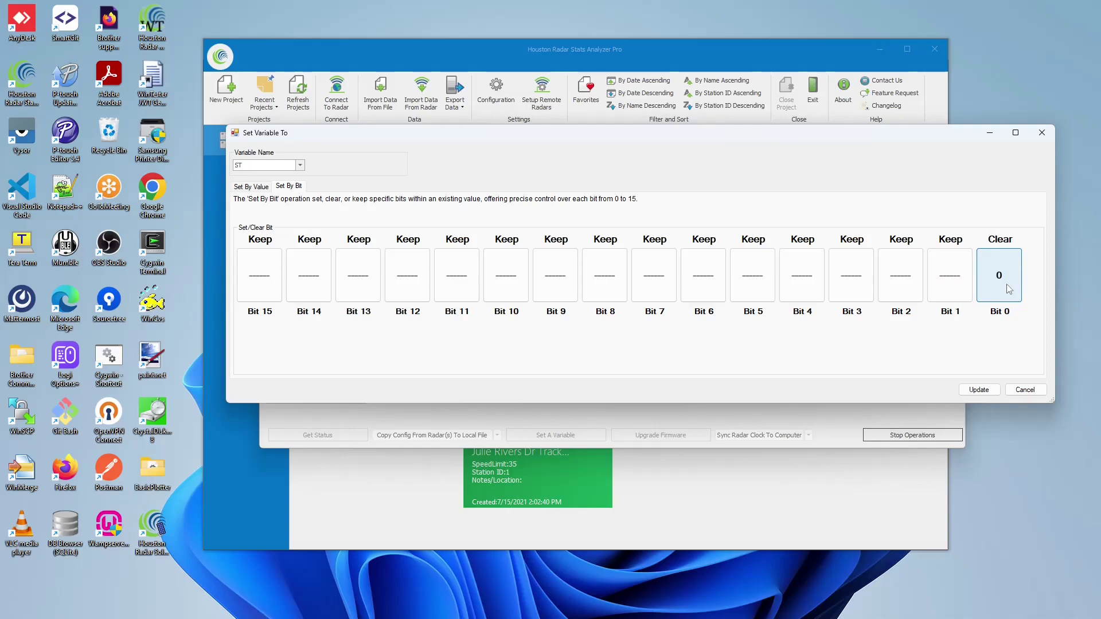
click(1009, 288)
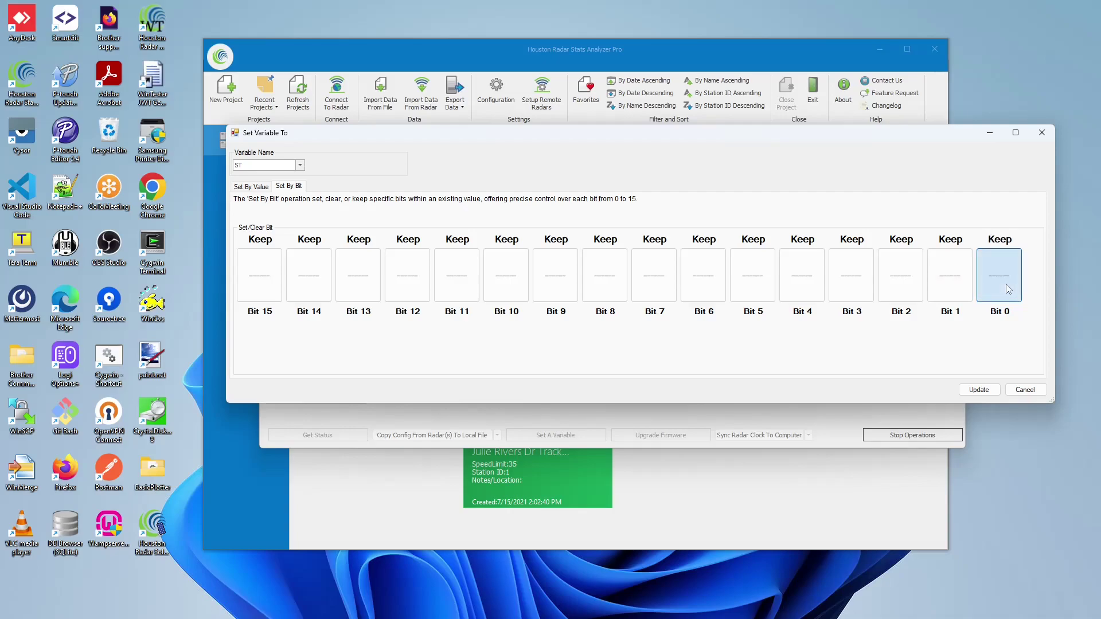
click(1006, 284)
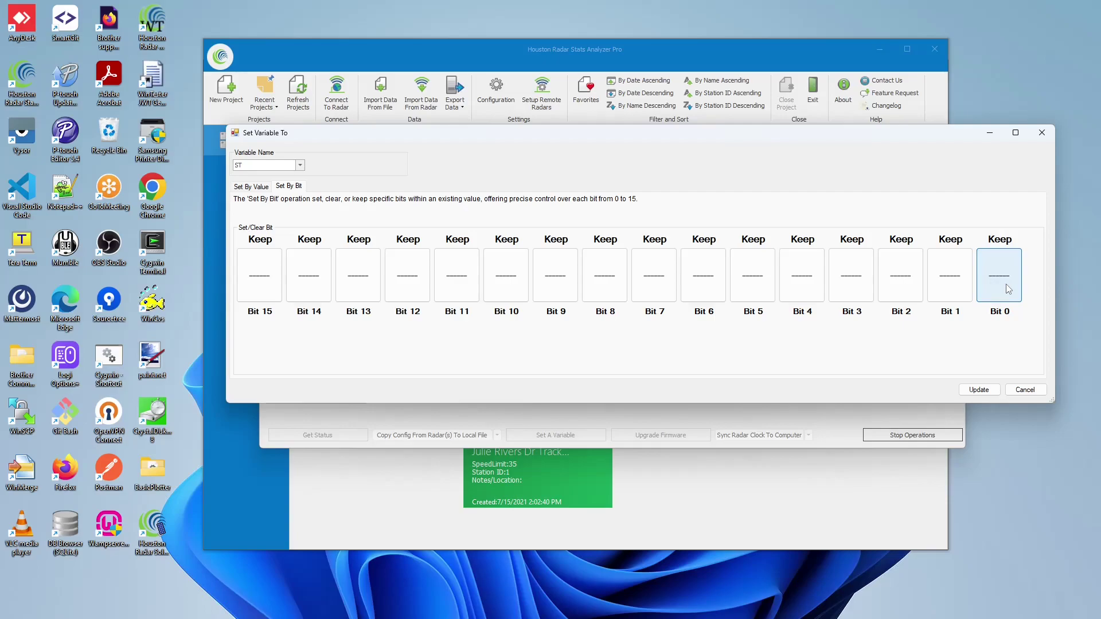
click(265, 190)
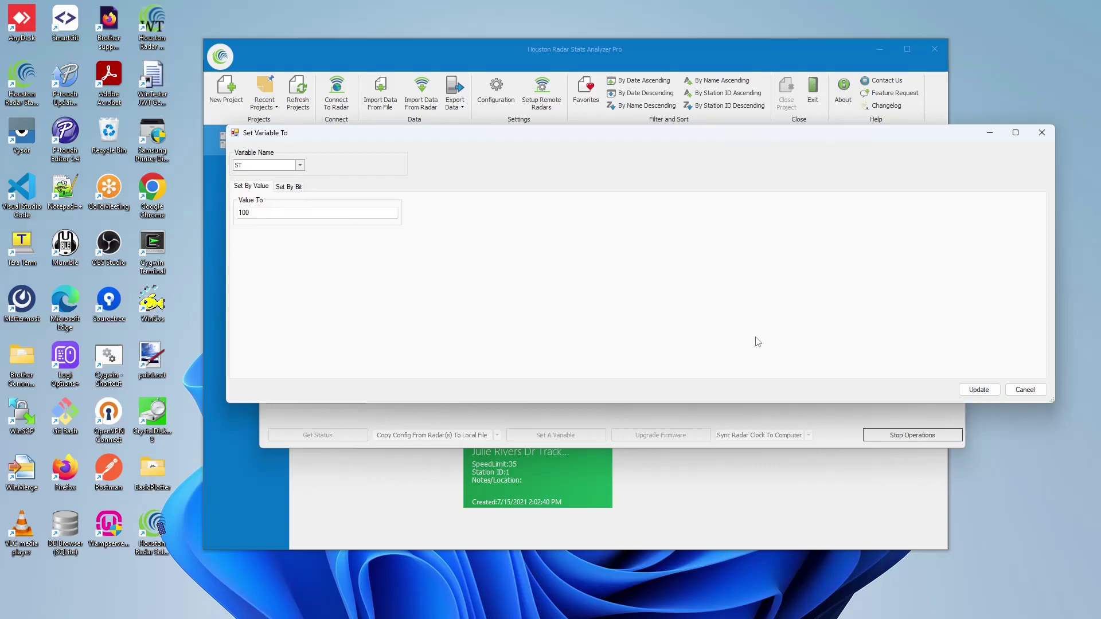
click(977, 392)
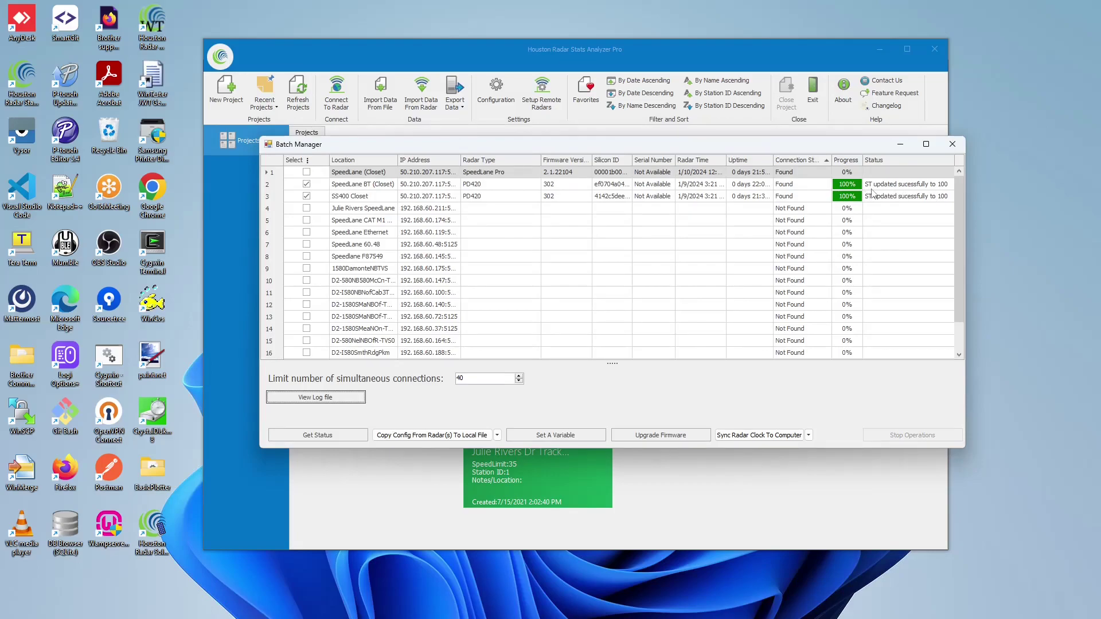
Select only SpeedLane (Closet) and open Set A Variable with ST chosen.
click(306, 197)
click(306, 184)
click(307, 173)
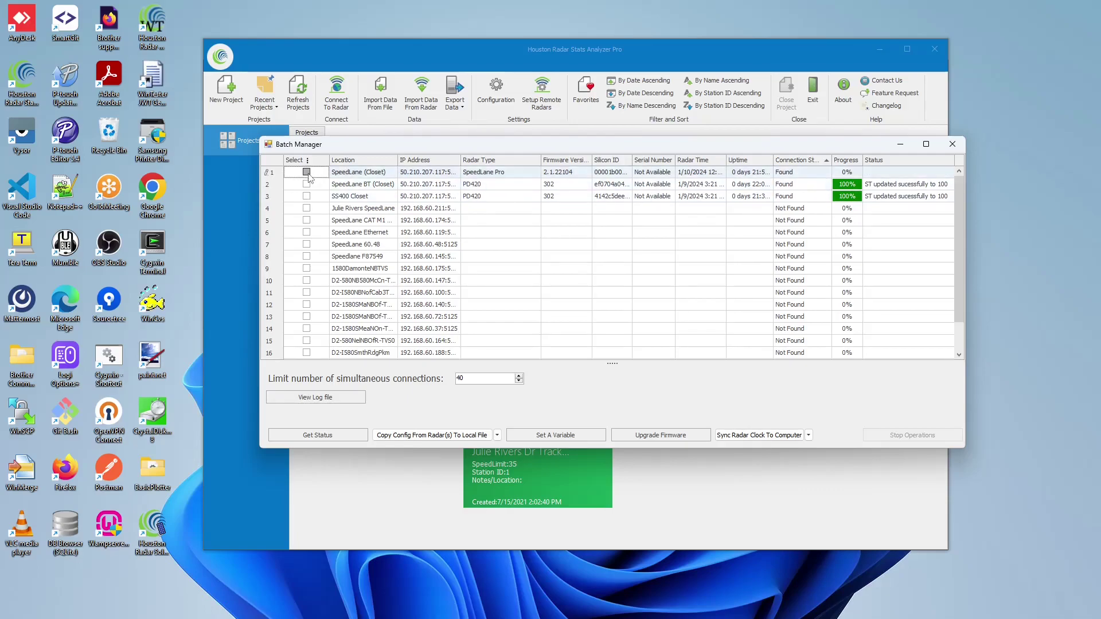
click(569, 437)
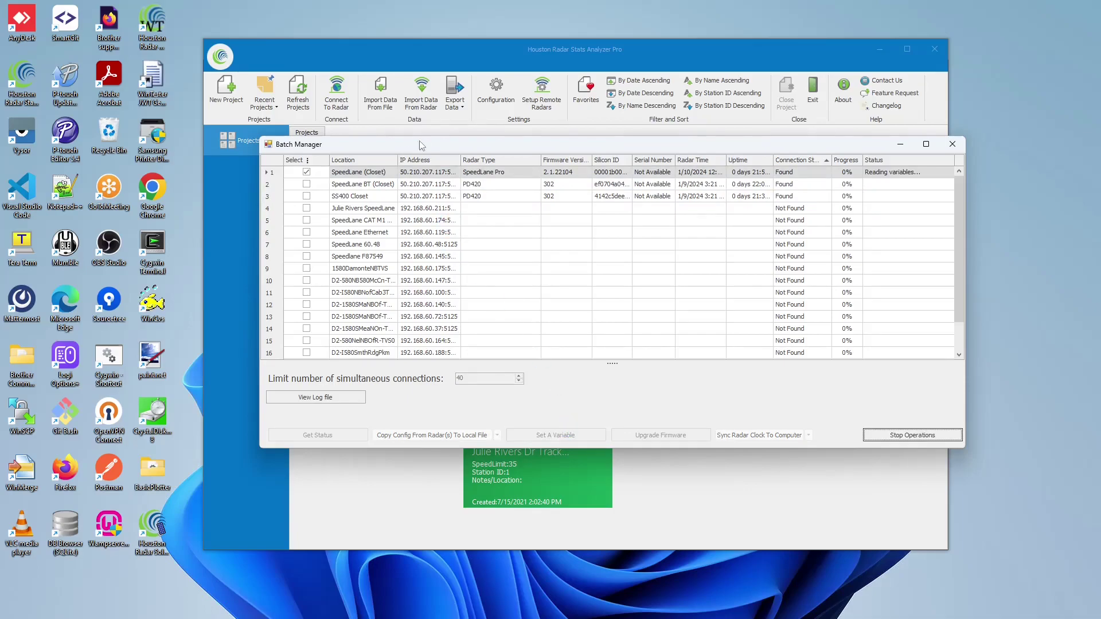
drag(146, 74, 636, 153)
click(628, 179)
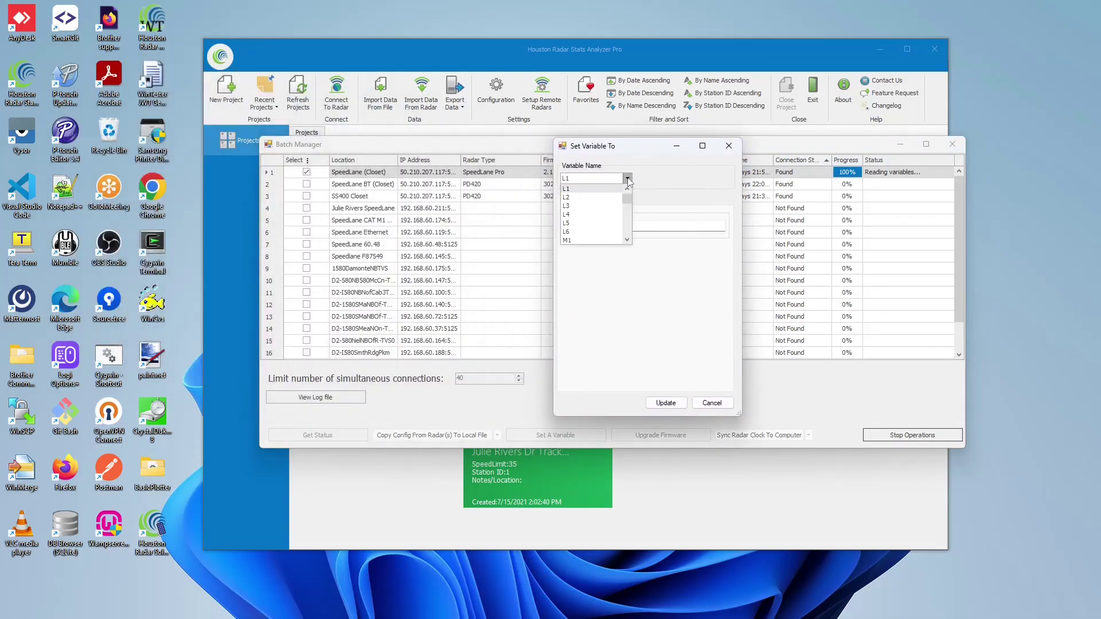
scroll(628, 181, down, 5)
click(628, 180)
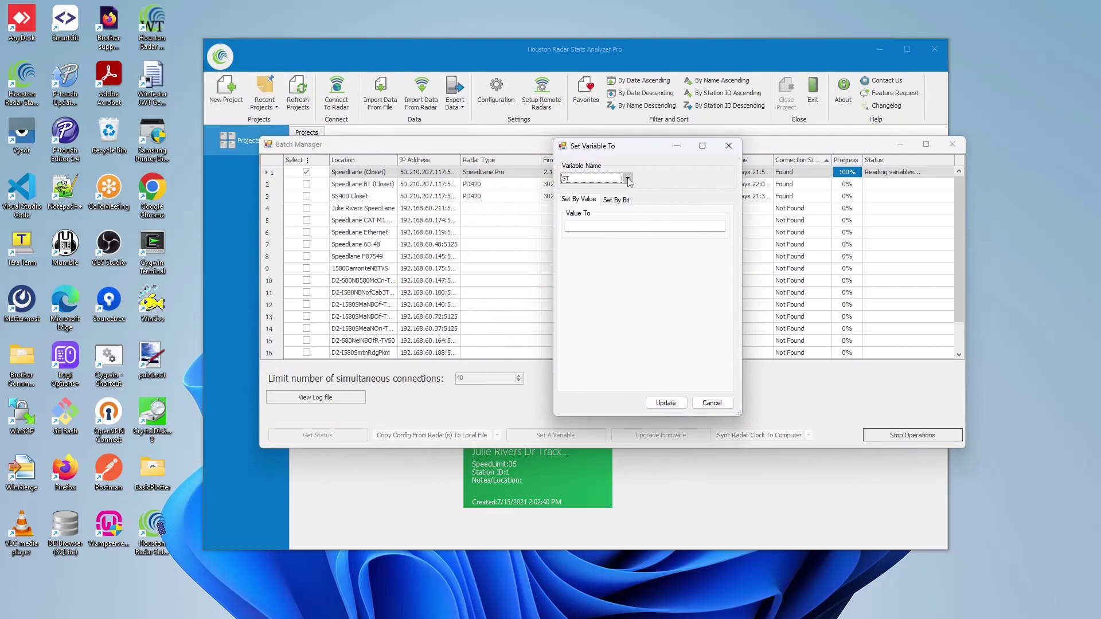
By bit, set ST bits 0 and 1, clear bits 2 and 3, and apply.
click(615, 200)
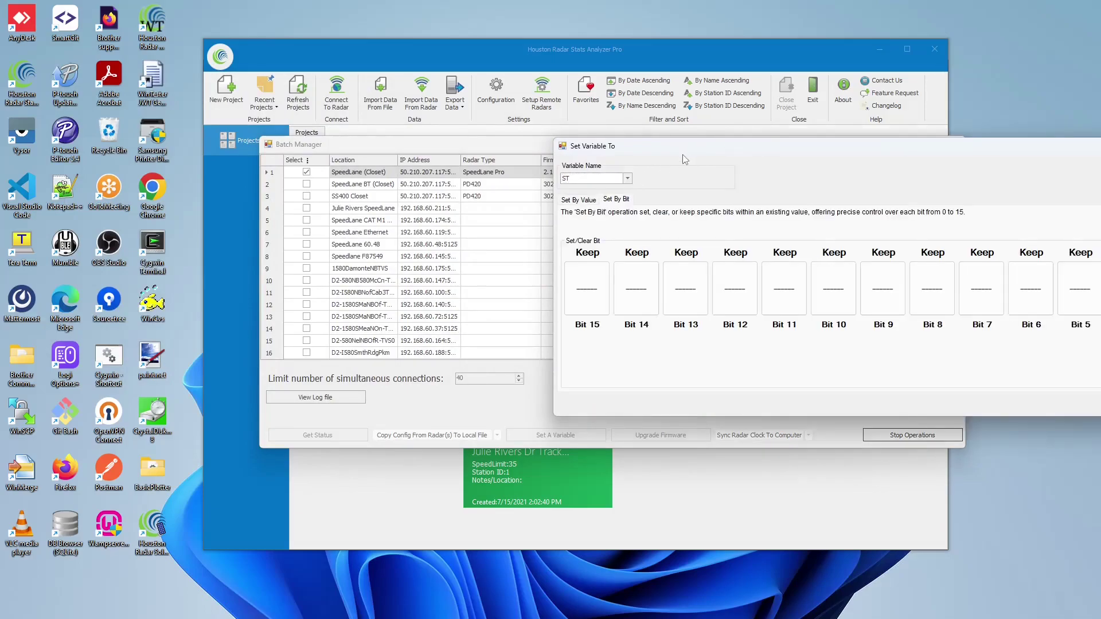
drag(685, 159, 344, 150)
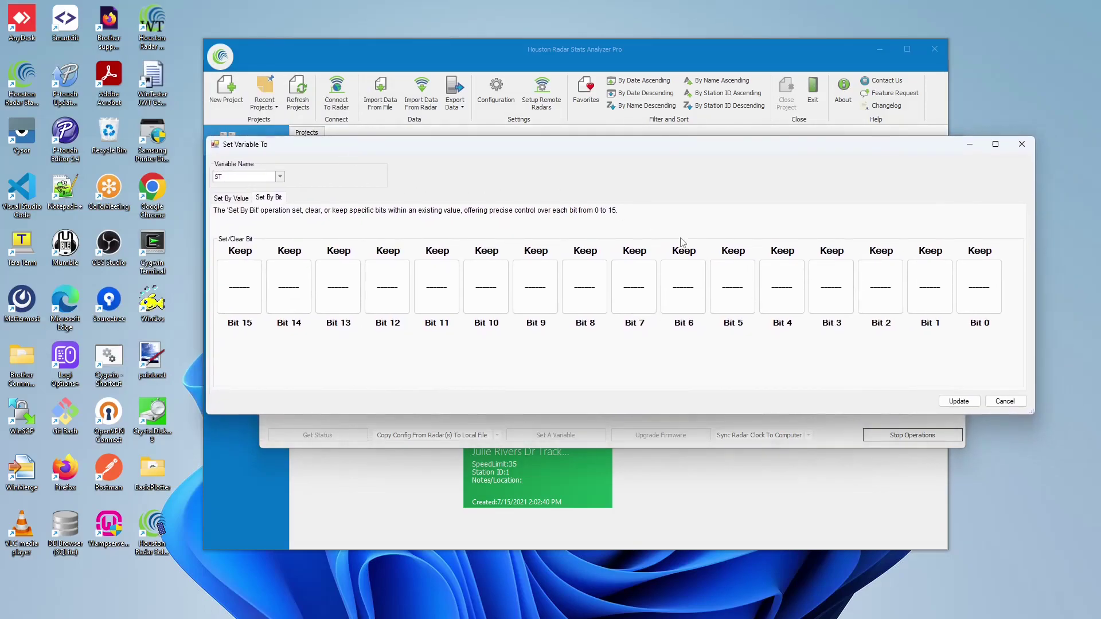
click(986, 289)
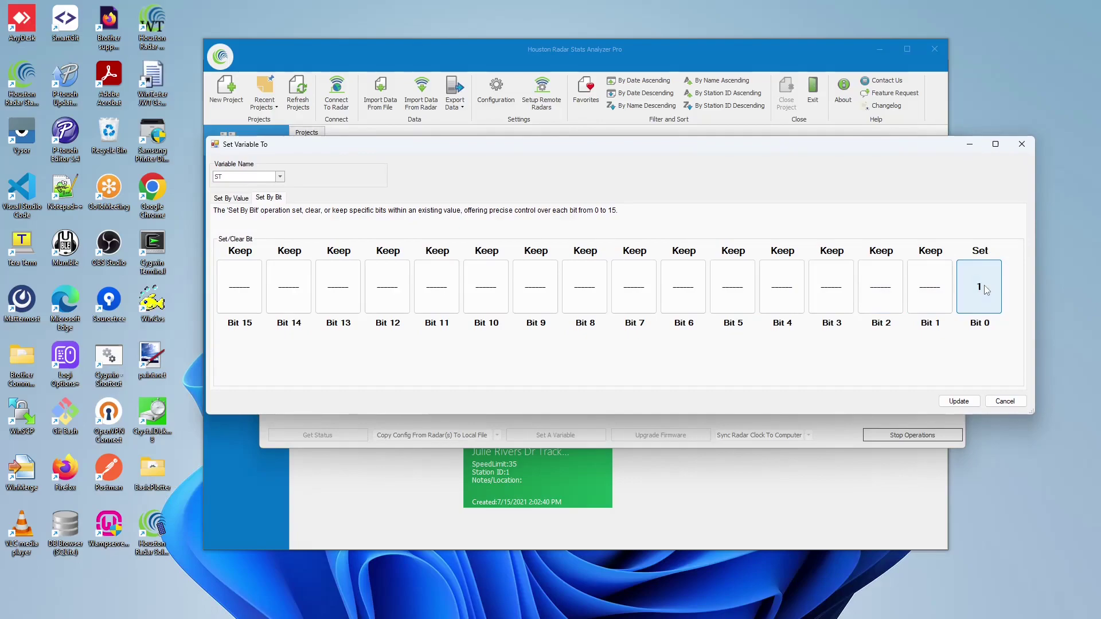
click(941, 301)
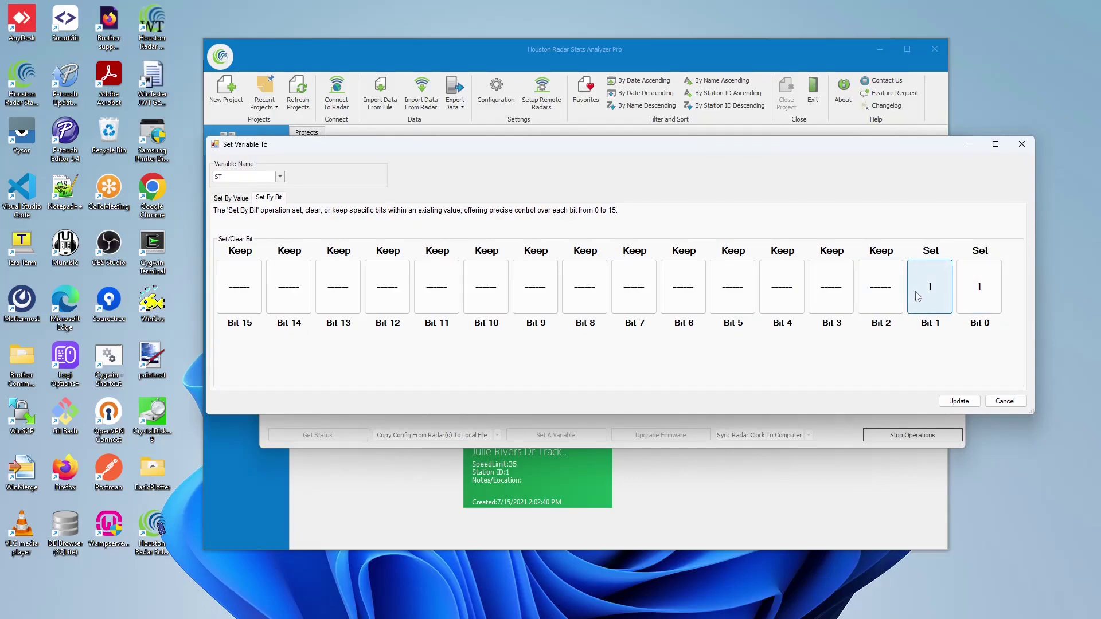
click(886, 295)
click(834, 293)
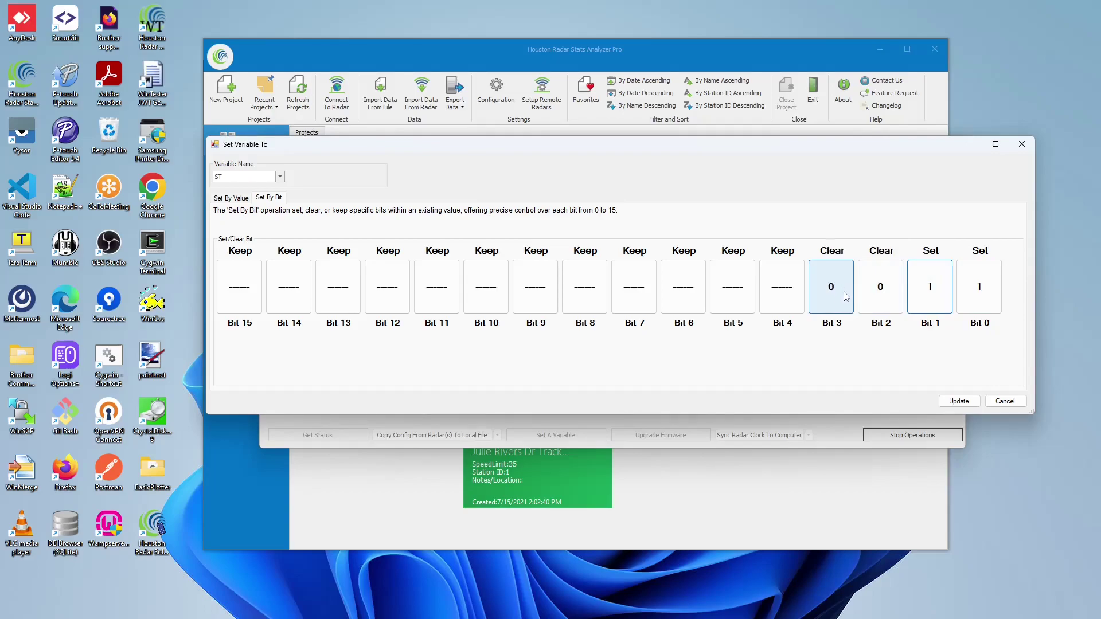
click(958, 401)
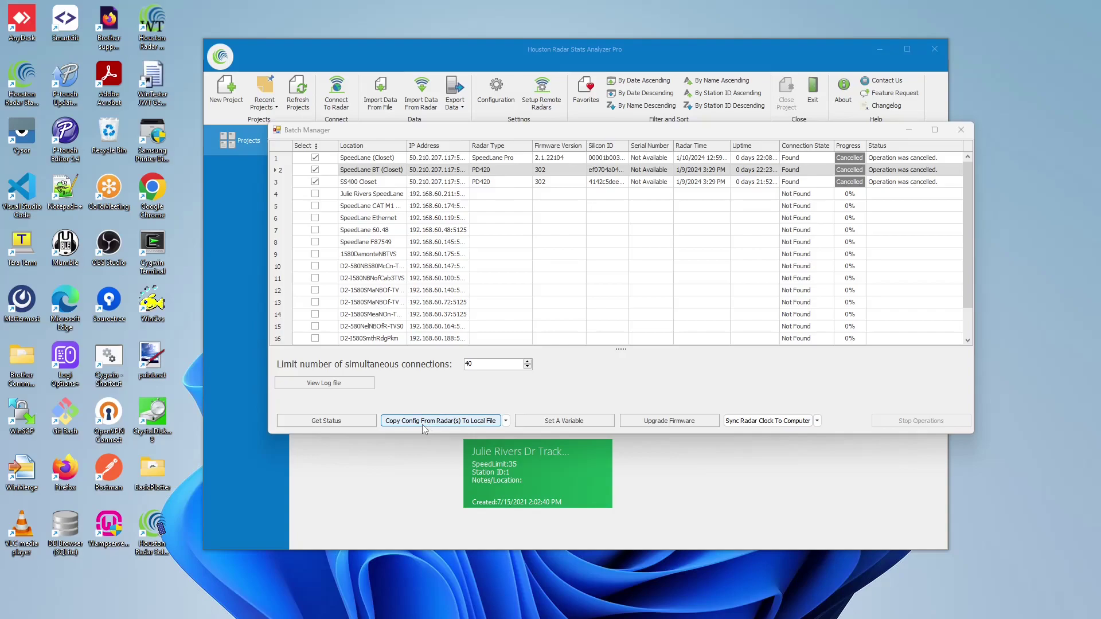
Save the checked radars' configs to a local folder, then cancel the running batch operation on both radars.
click(453, 422)
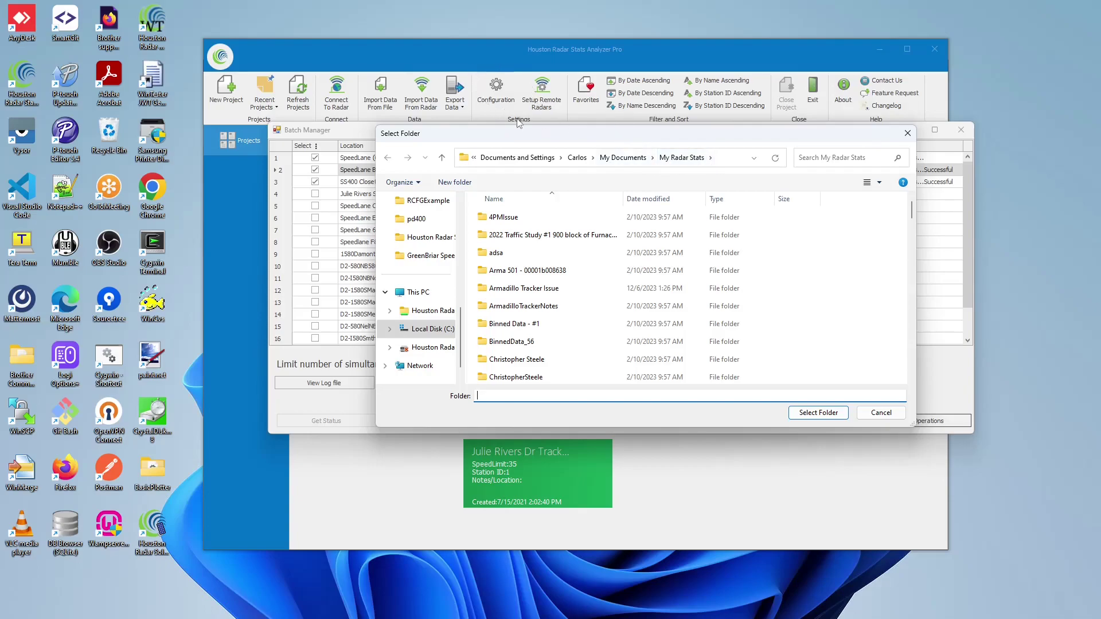
click(817, 413)
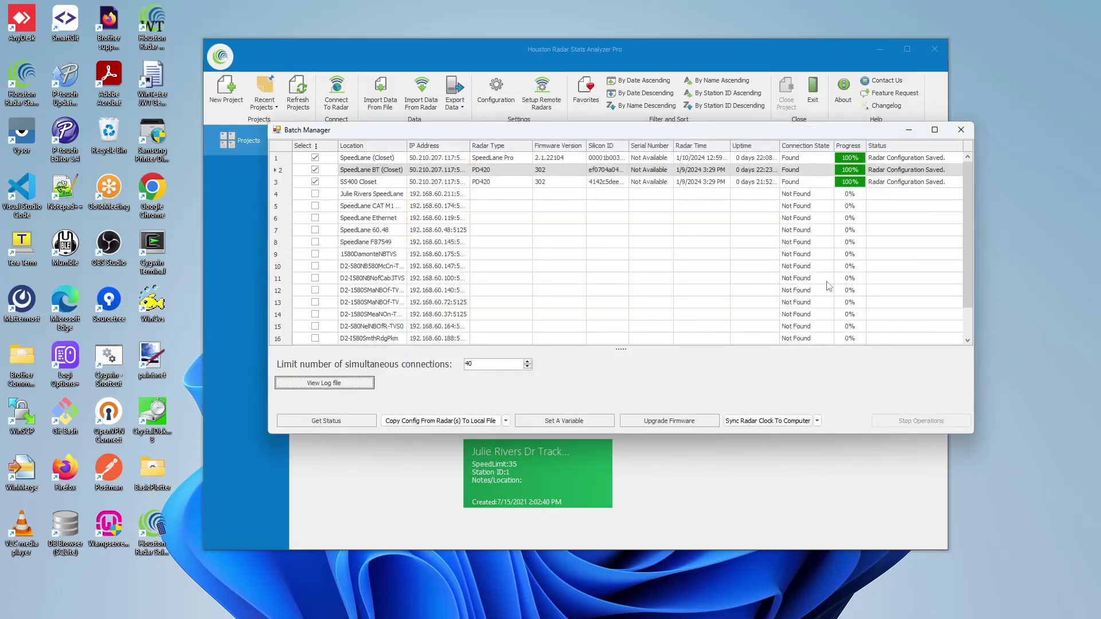
click(440, 421)
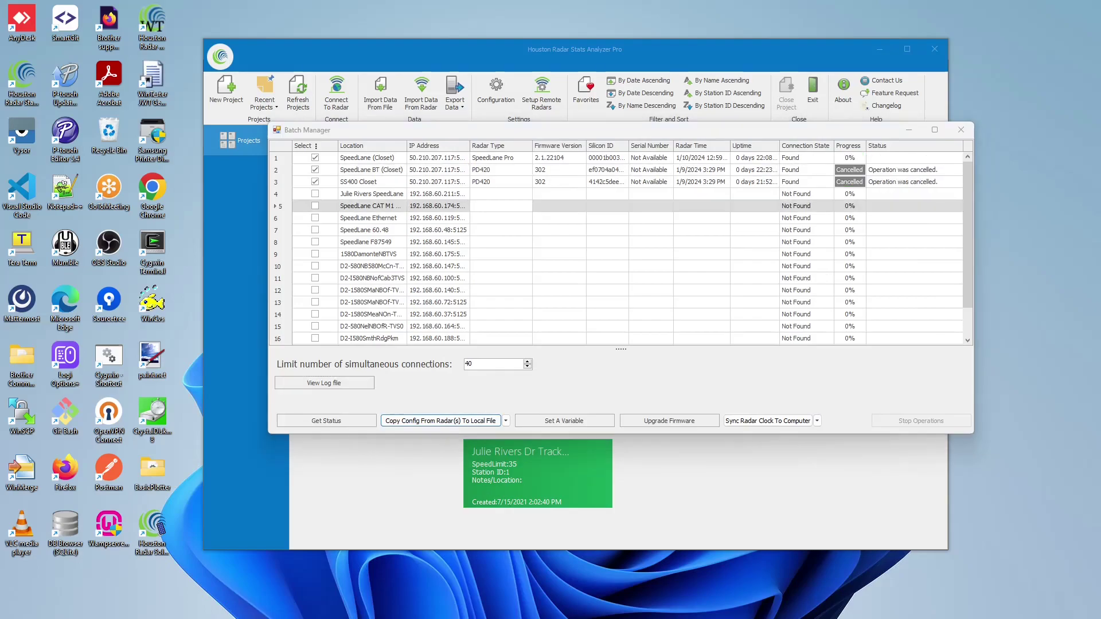
Uncheck the first radar in the Batch Manager to exclude it from the batch.
click(505, 421)
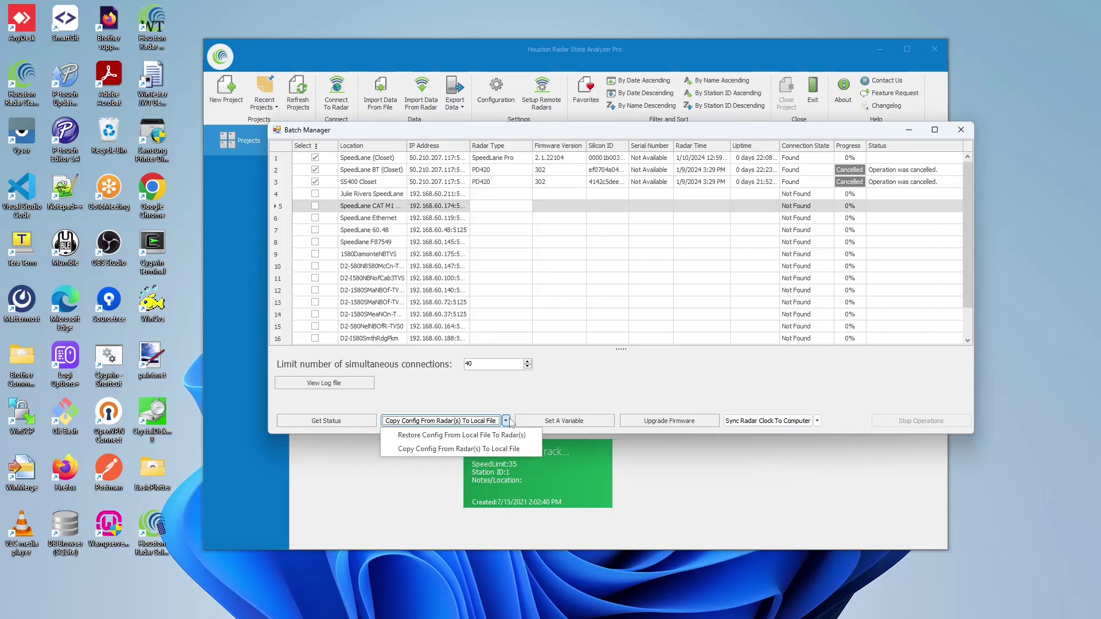
click(497, 206)
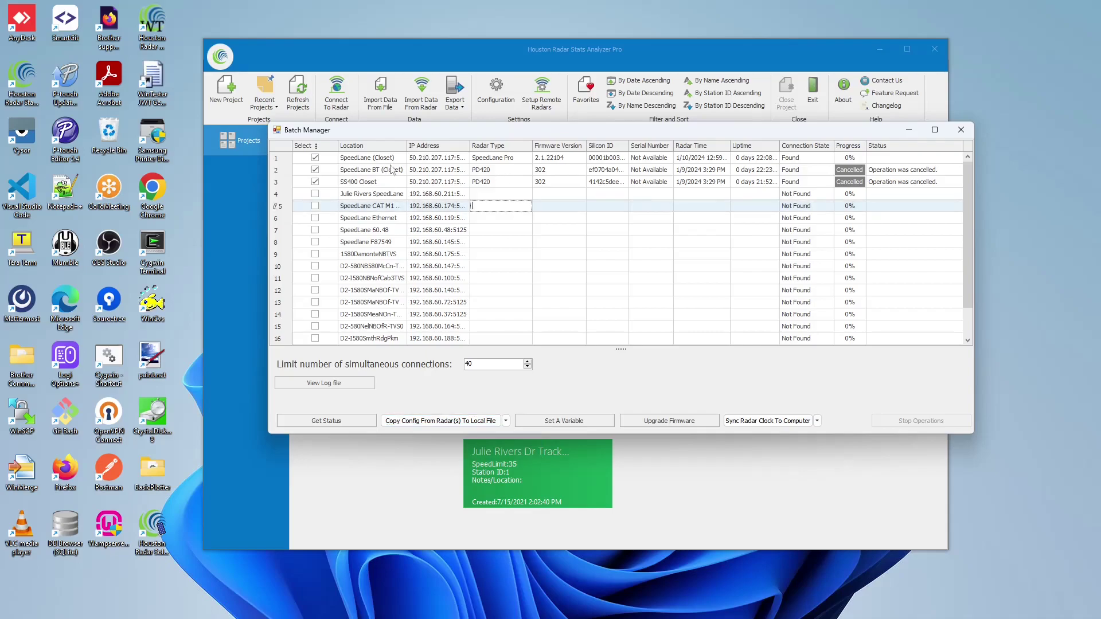
click(314, 157)
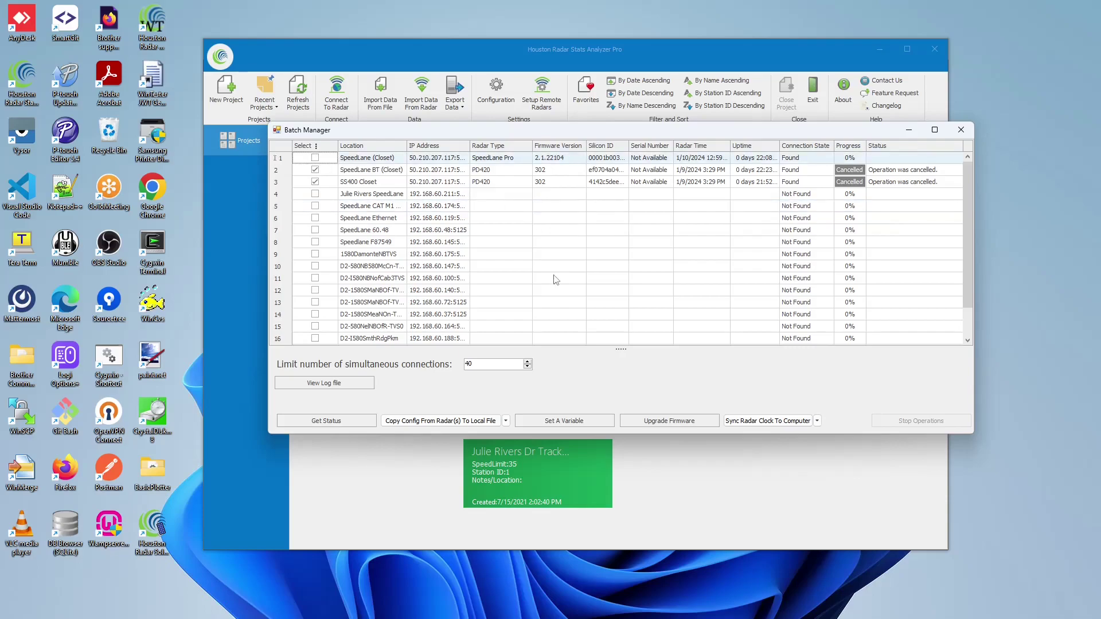
Restore the most recent .rcfg config file from local storage onto the remaining radars.
click(505, 421)
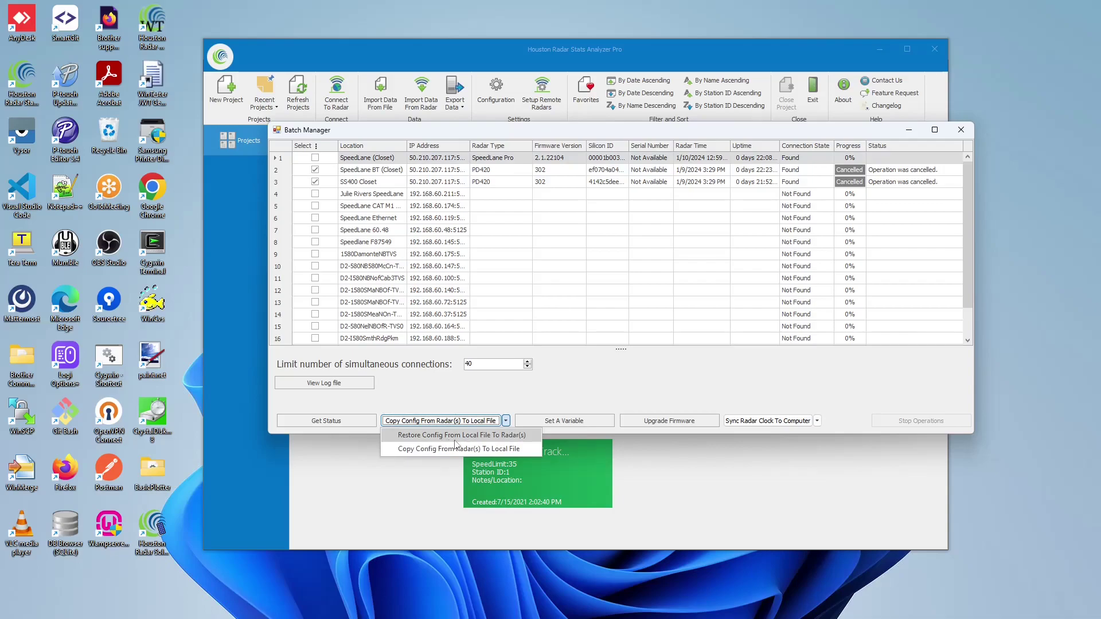
click(493, 437)
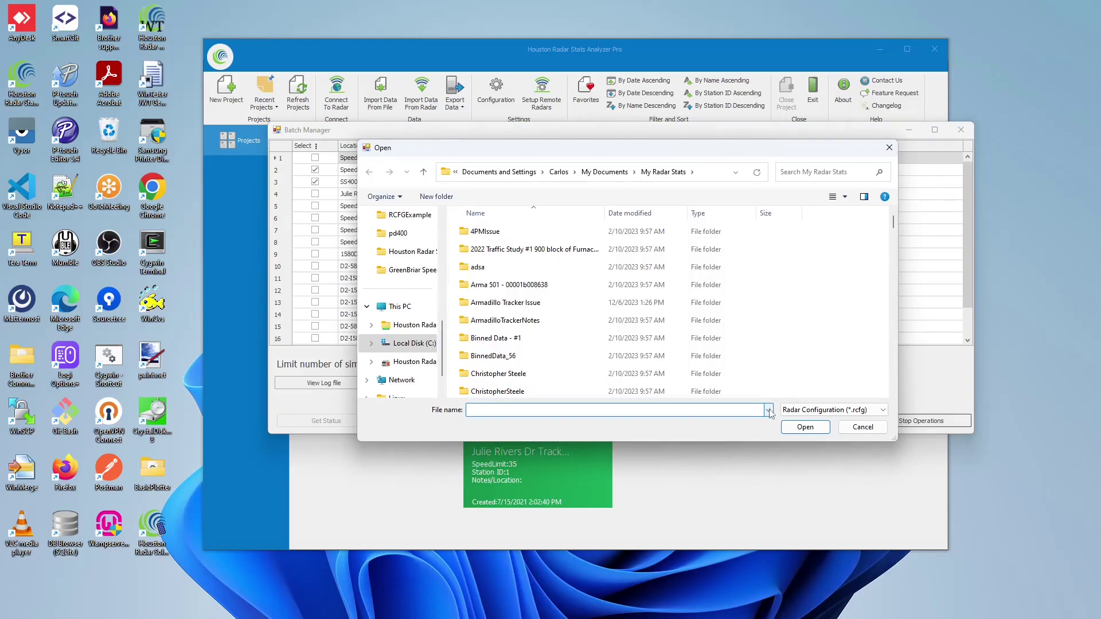
click(769, 410)
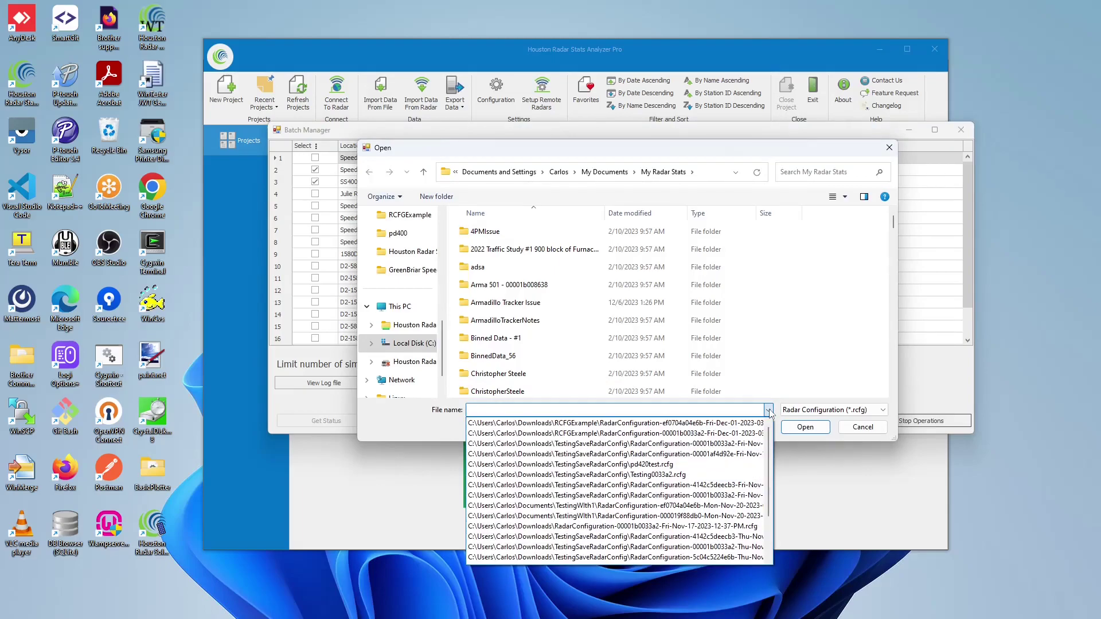
click(727, 425)
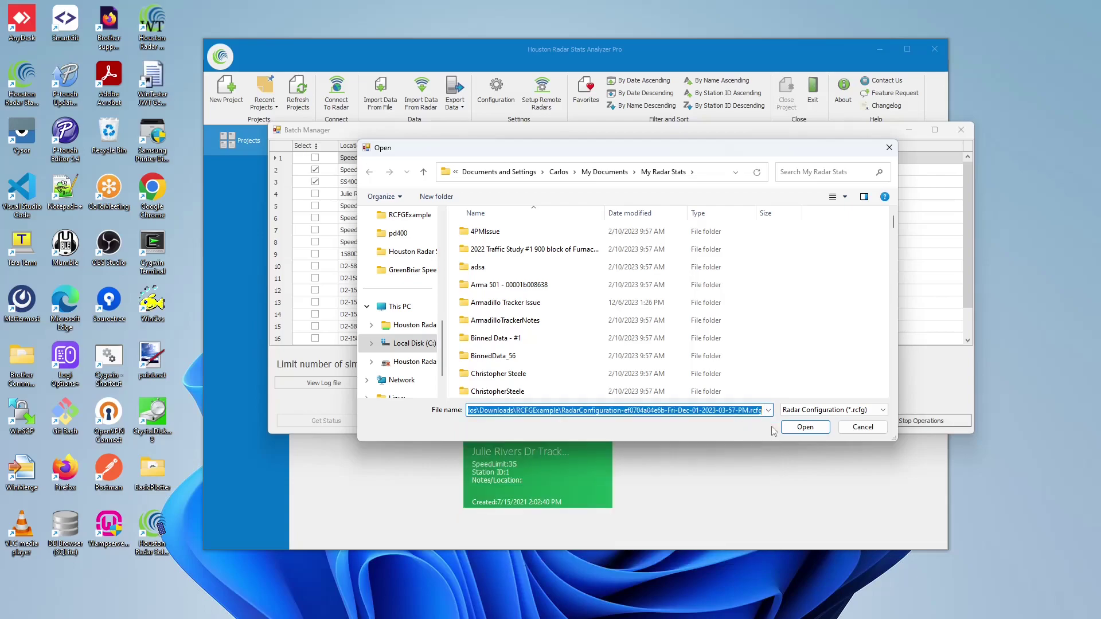
click(803, 426)
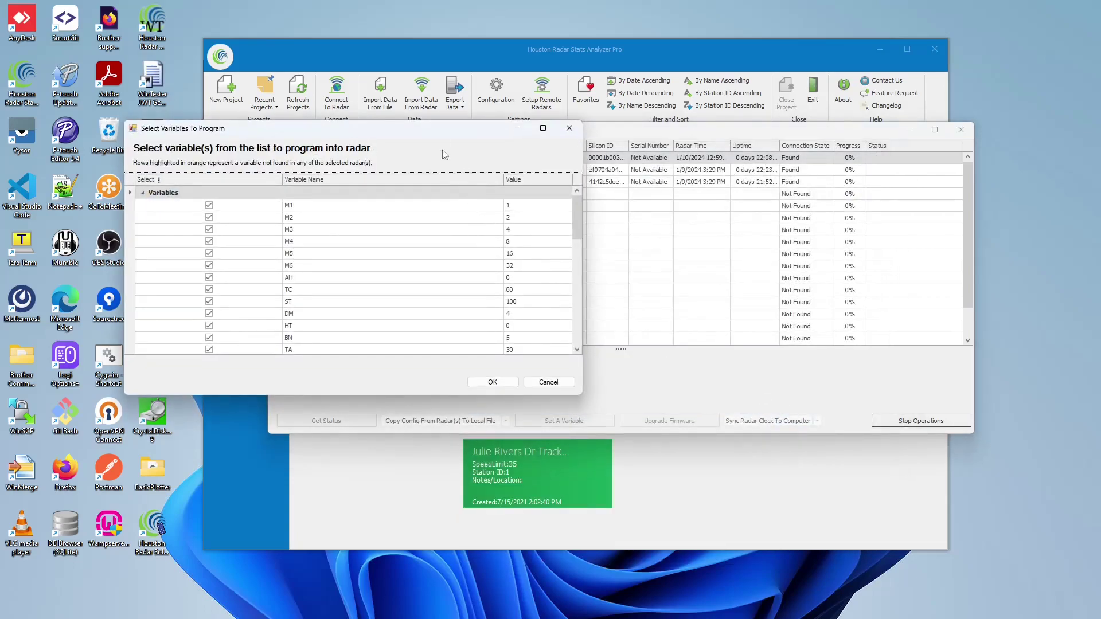
drag(438, 130, 718, 145)
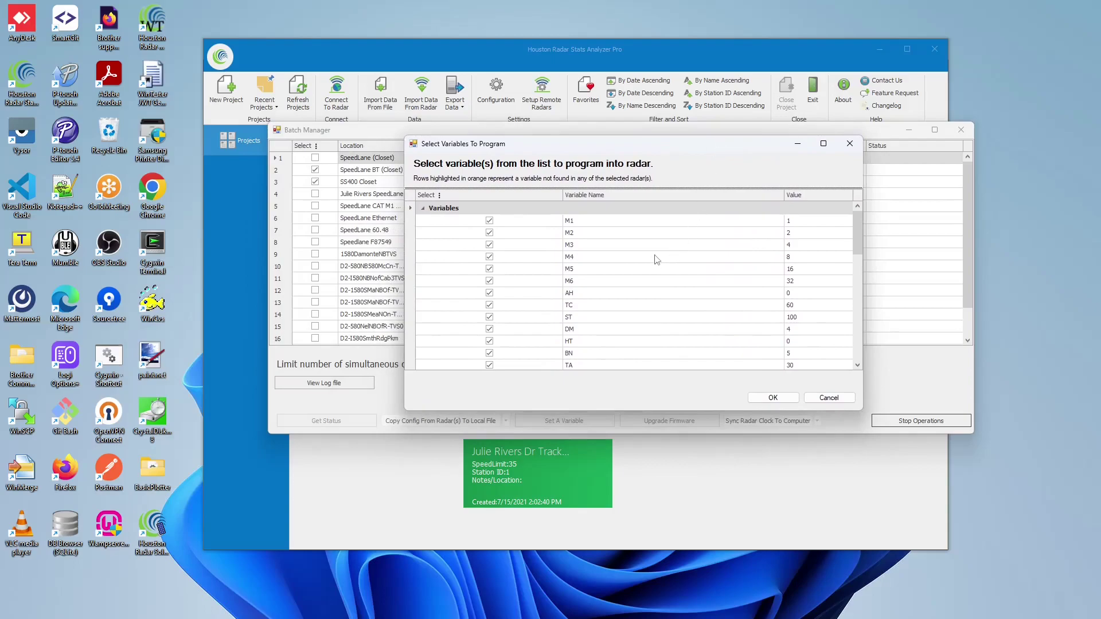
scroll(653, 256, down, 10)
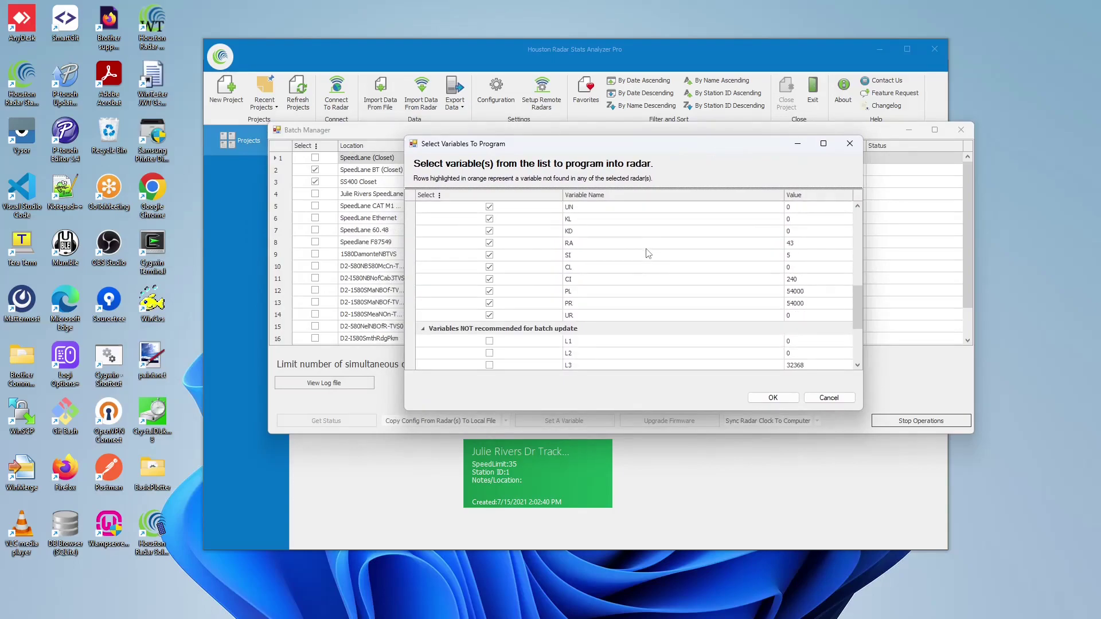
scroll(648, 253, down, 5)
scroll(656, 247, up, 15)
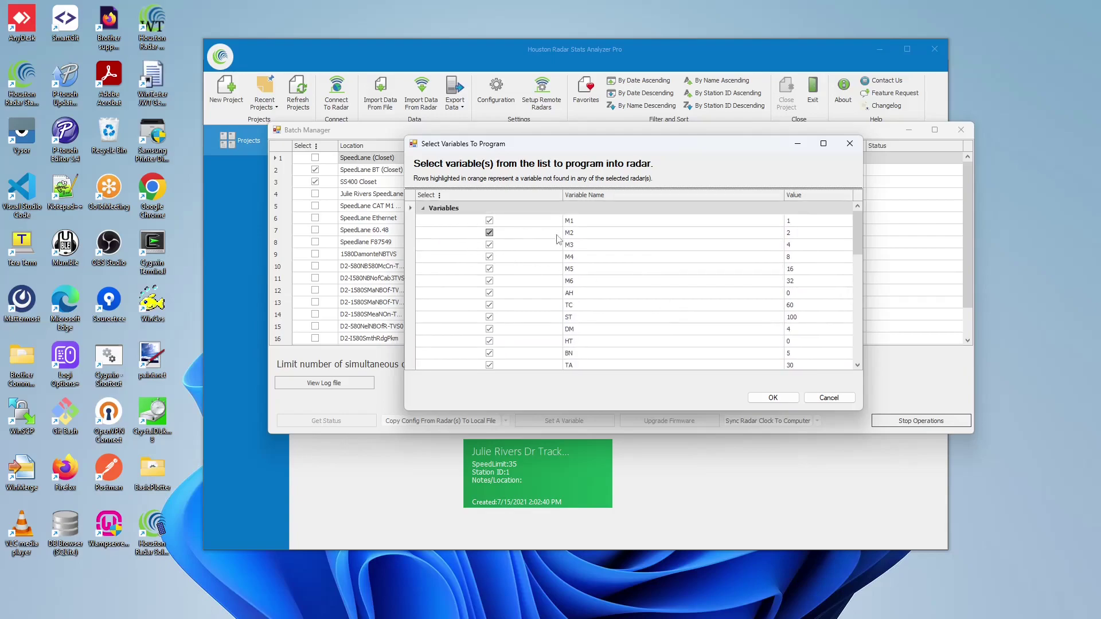
scroll(625, 250, down, 8)
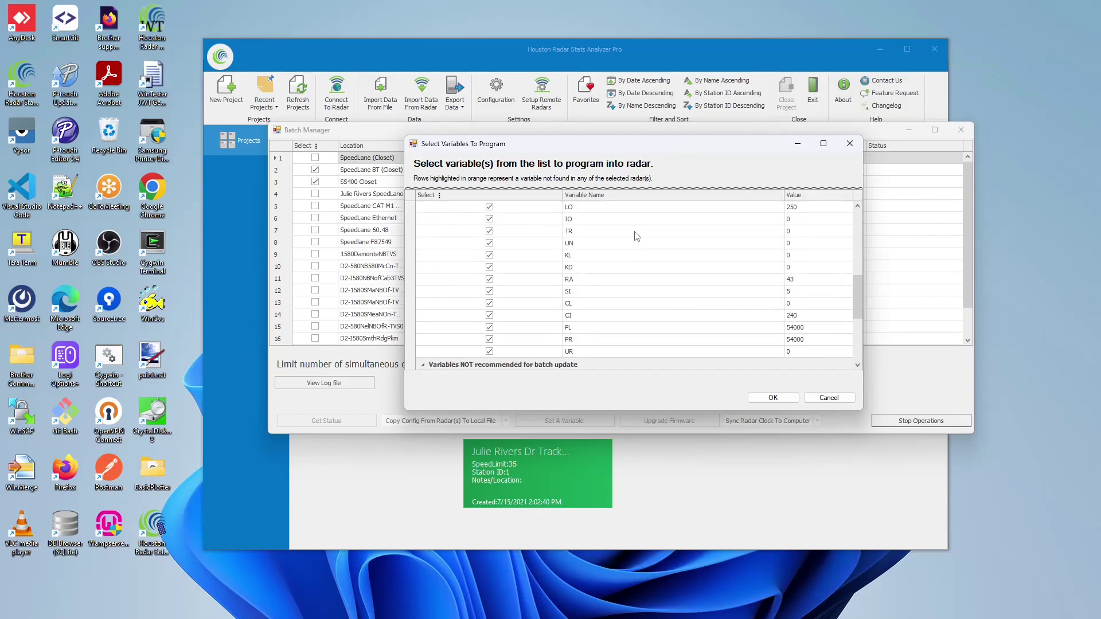
scroll(633, 237, down, 1)
scroll(633, 237, down, 2)
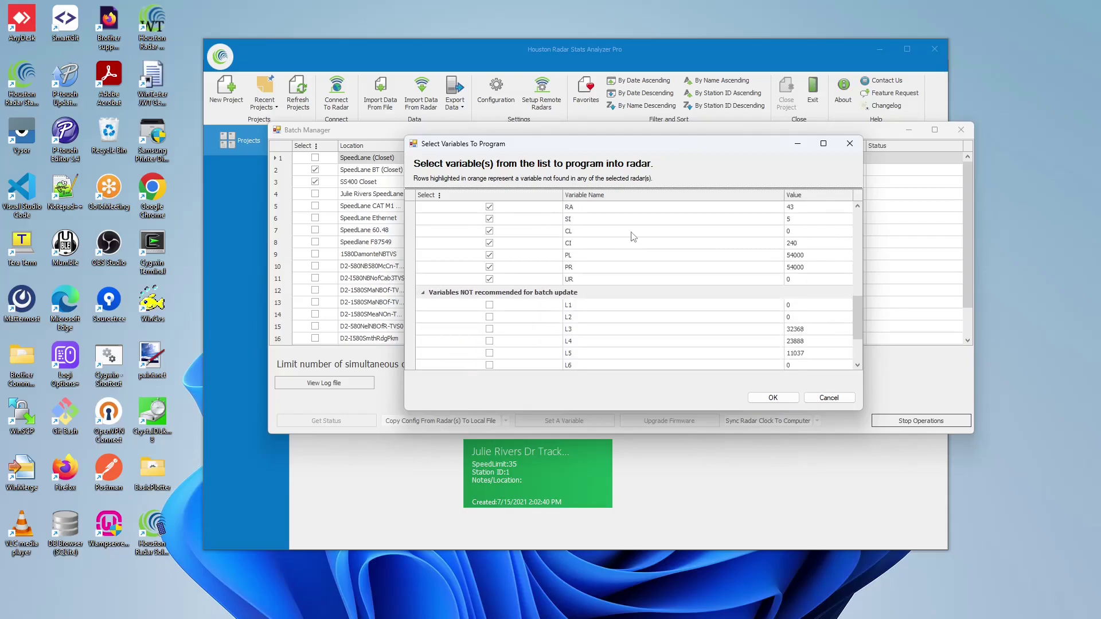
scroll(633, 237, down, 3)
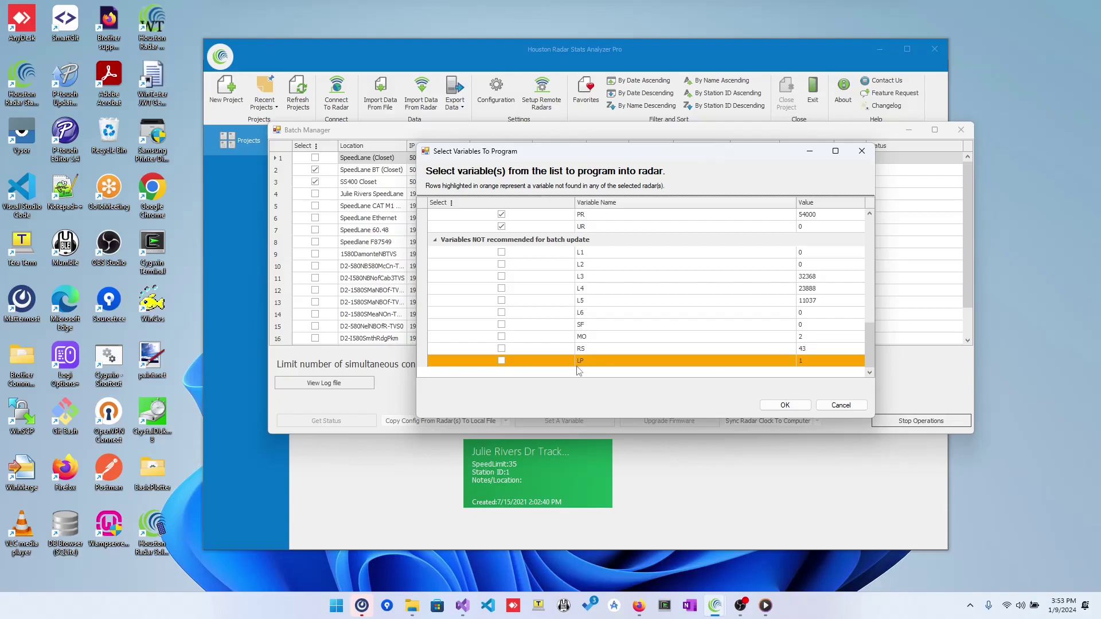
click(503, 363)
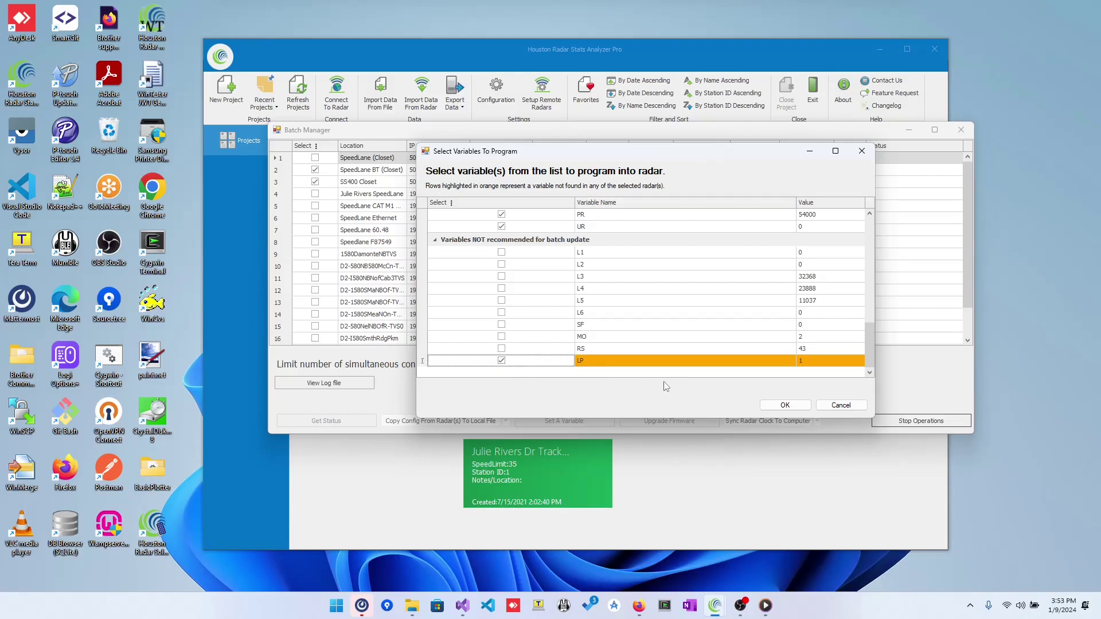
click(784, 405)
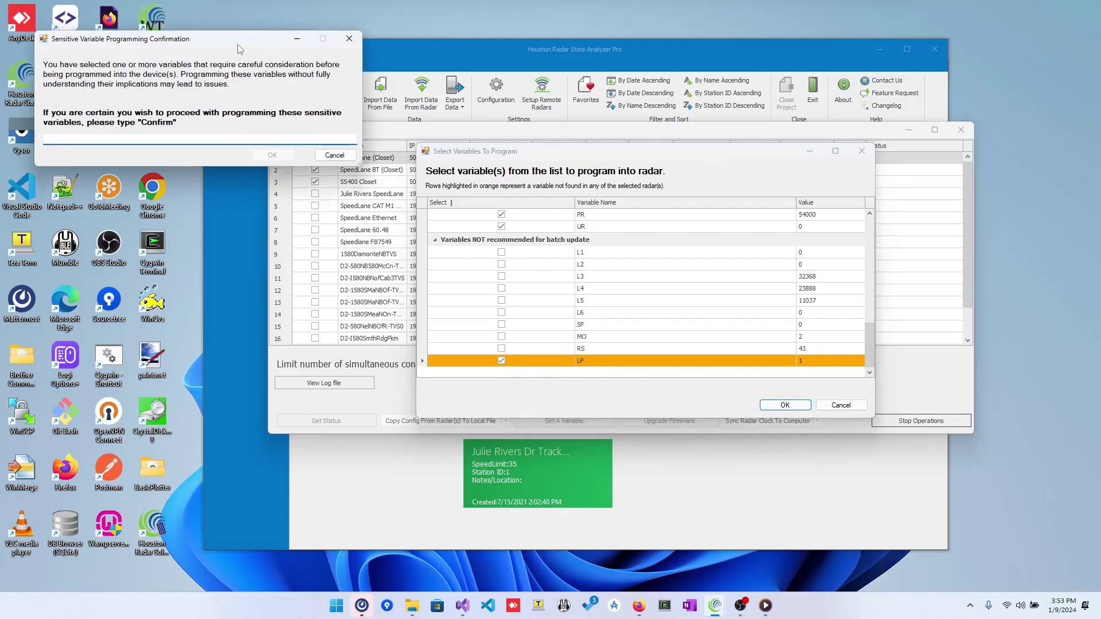
drag(239, 50, 688, 195)
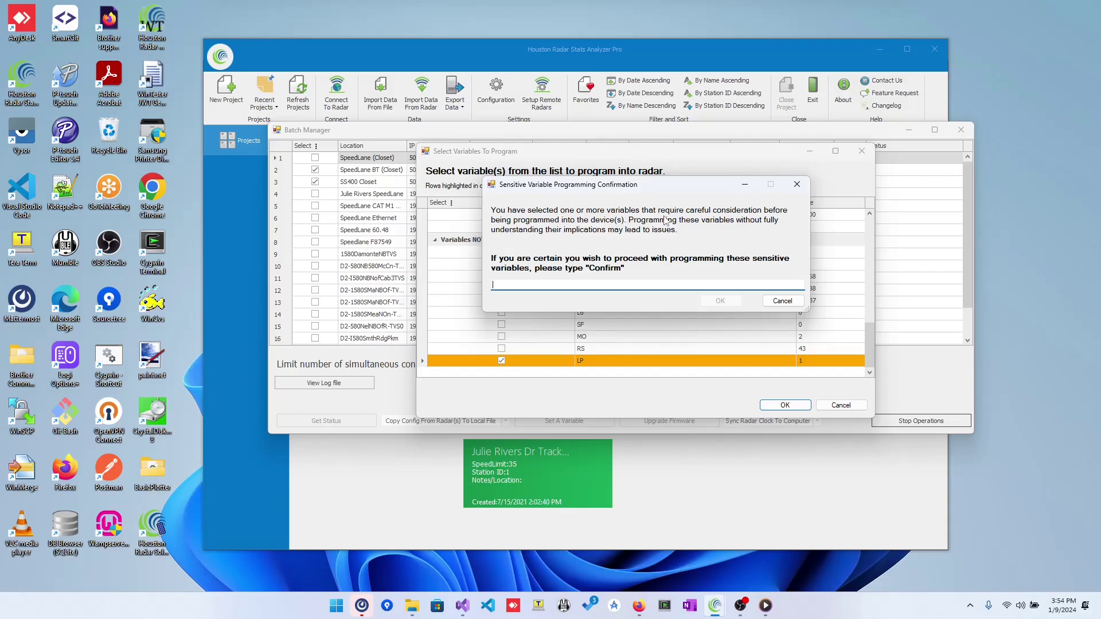
text(confirm)
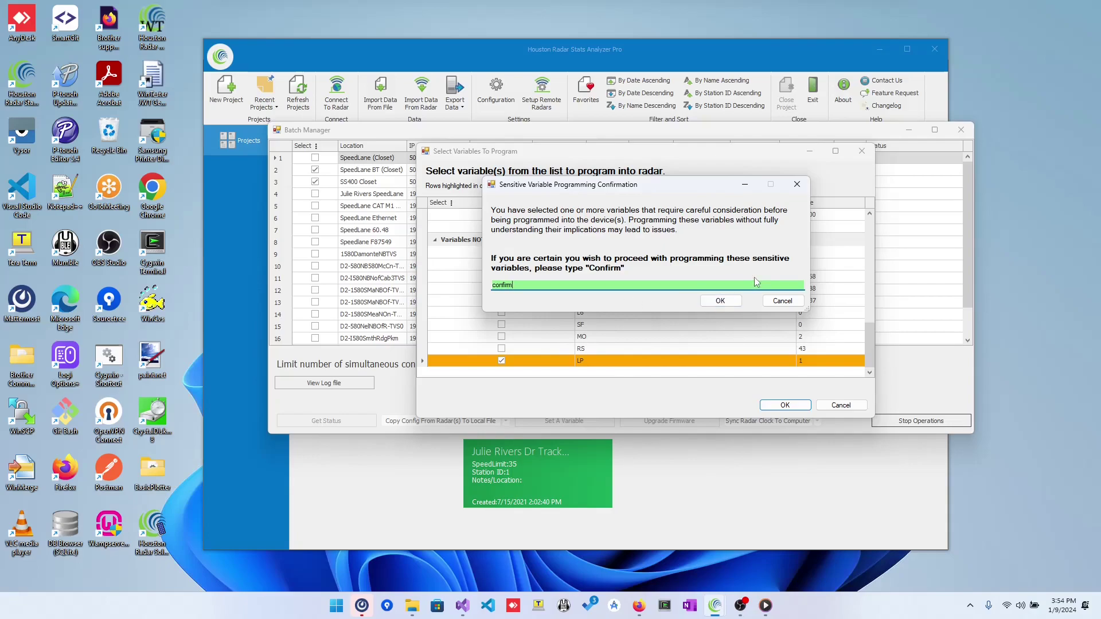
click(798, 189)
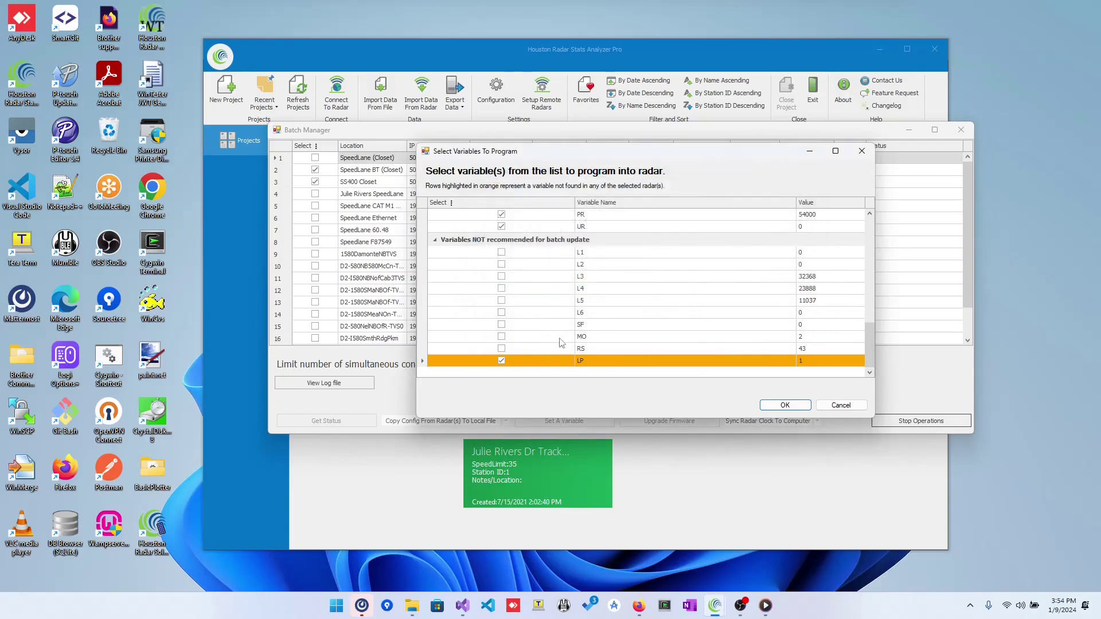
click(502, 360)
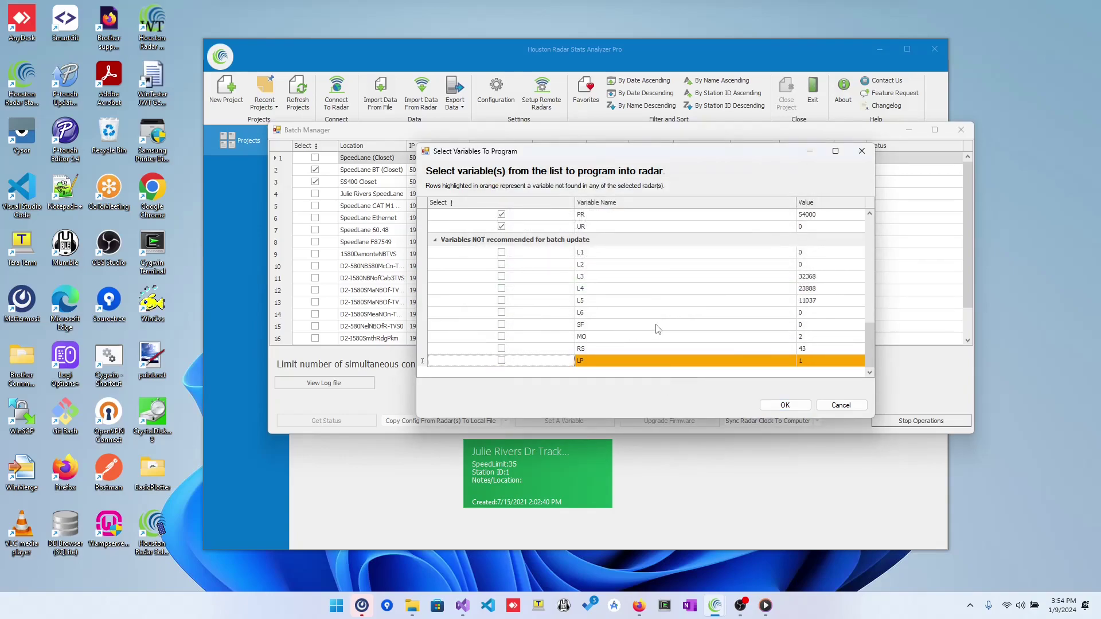
Program the selected variables into SpeedLane BT (Closet) and SS400 Closet, bringing both to 100%.
click(771, 404)
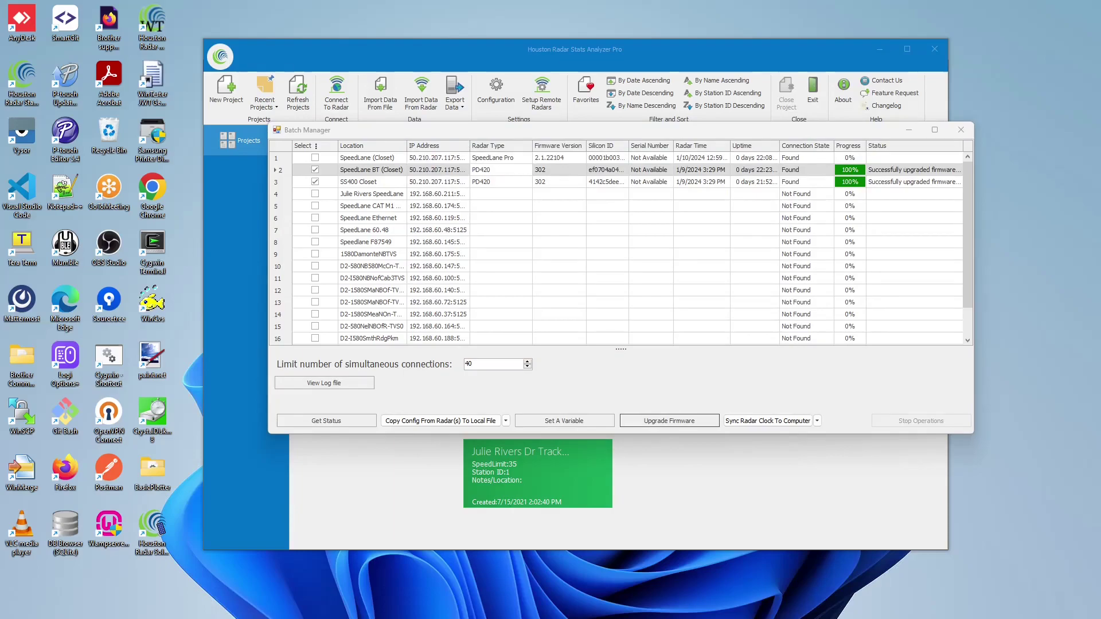
click(505, 181)
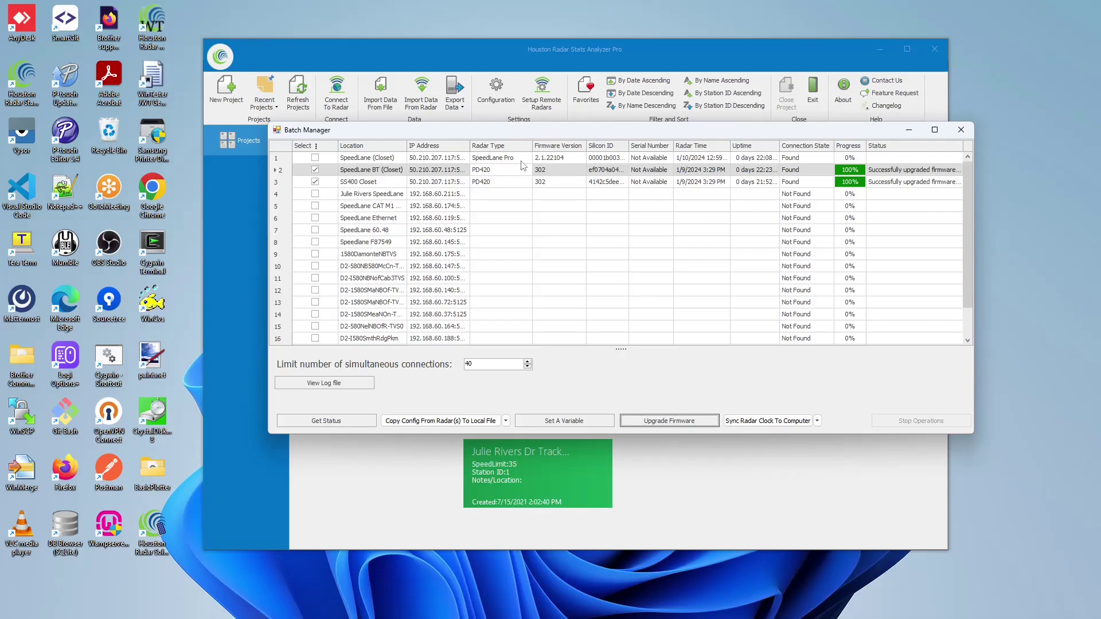
Upgrade the two checked radars' firmware using the recent file pd400b06_v302.frm.
click(641, 422)
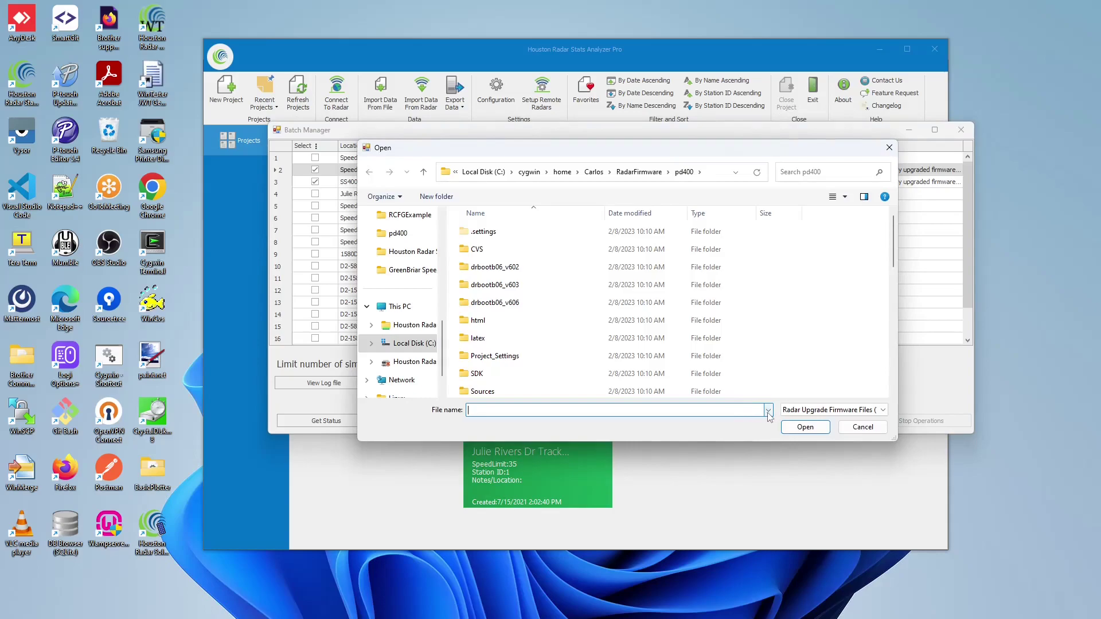
click(768, 411)
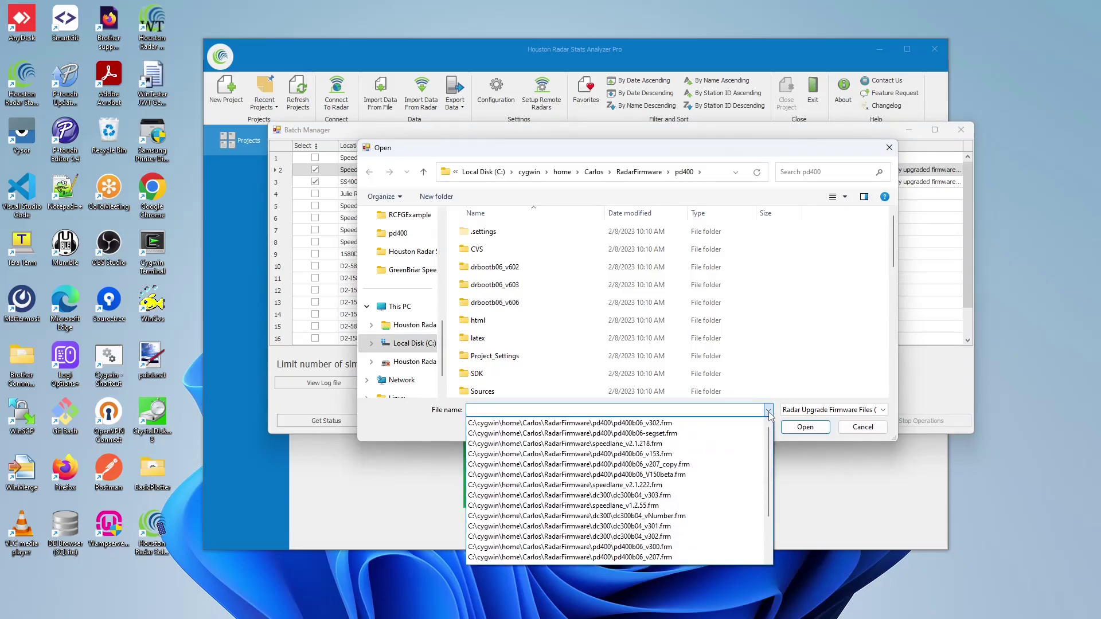
click(710, 423)
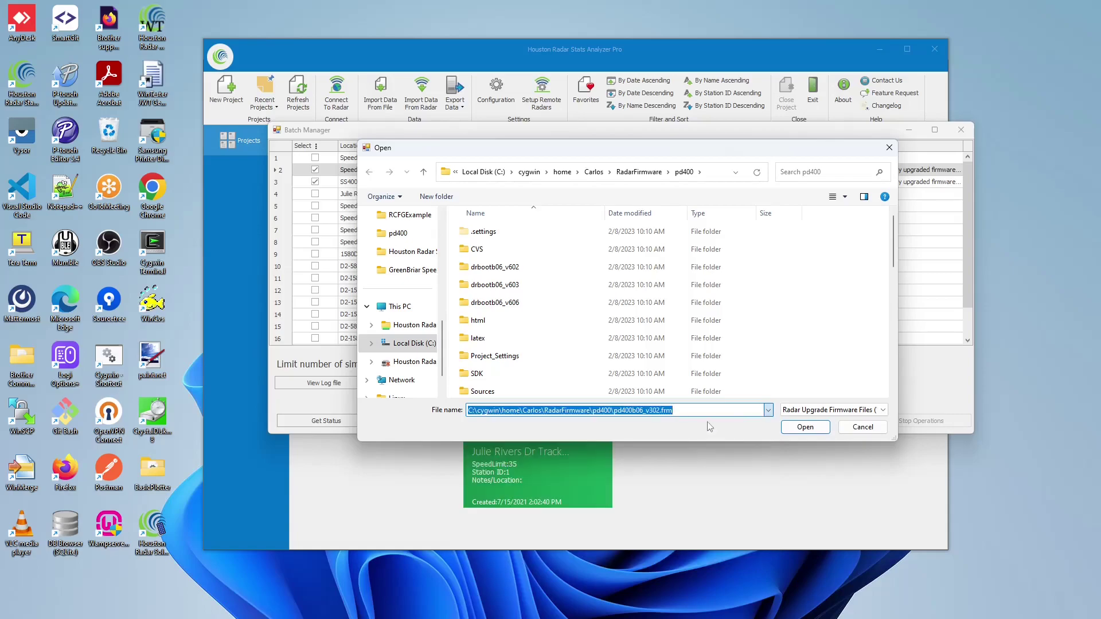
click(803, 427)
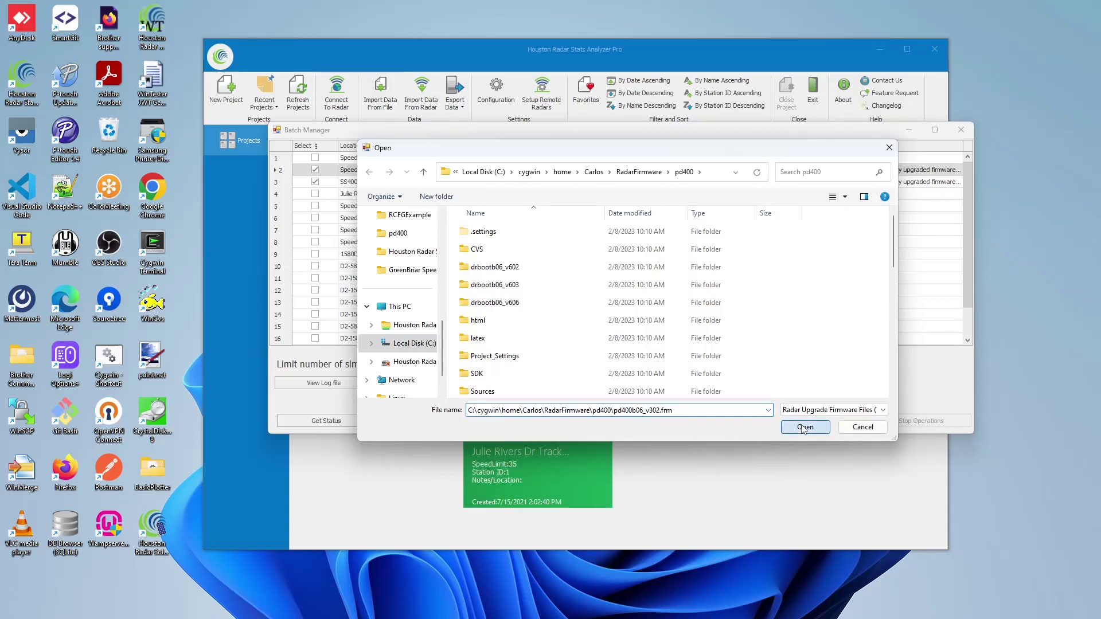